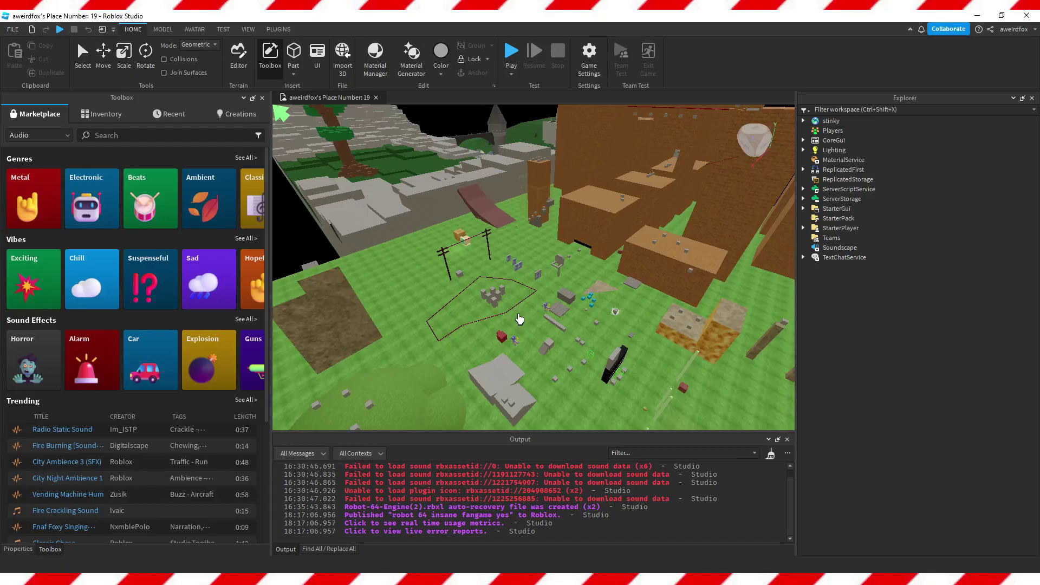
- Run a playtest of the place and stop it at the loading screen
left_click(511, 51)
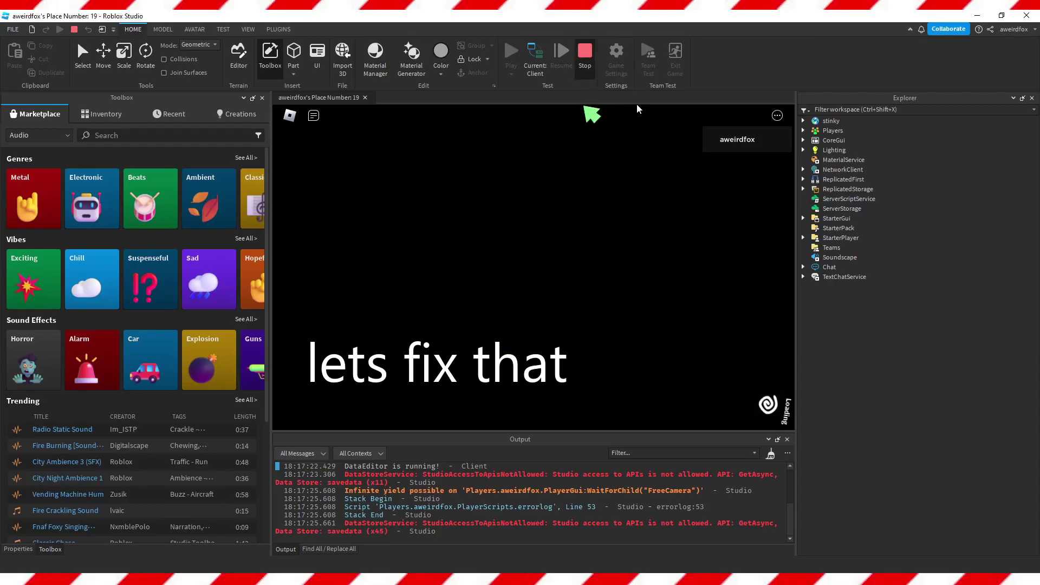
key("shift+F5")
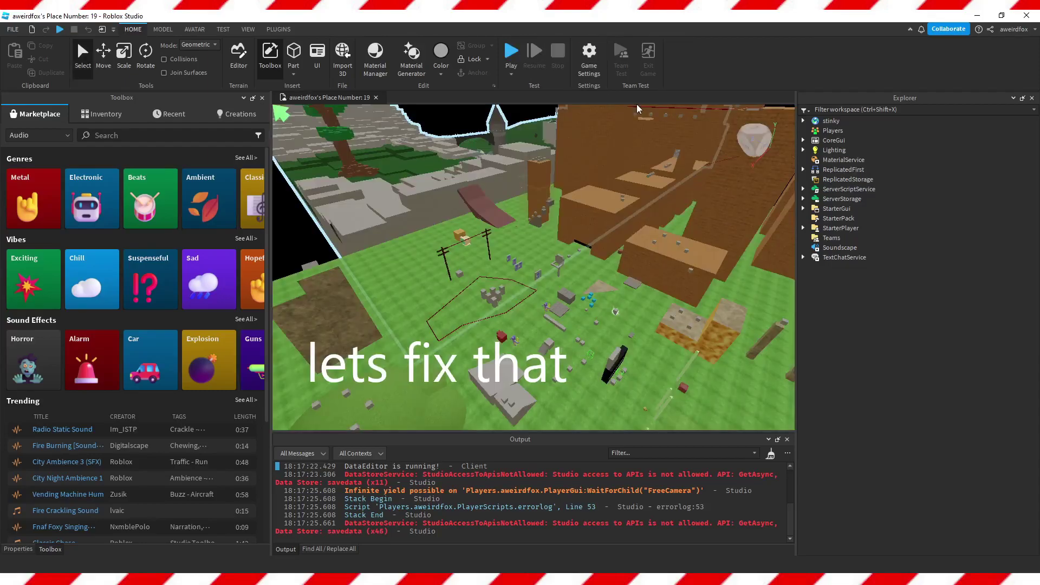
- Enable Studio Access to API Services in the game's security settings and save the change
left_click(590, 68)
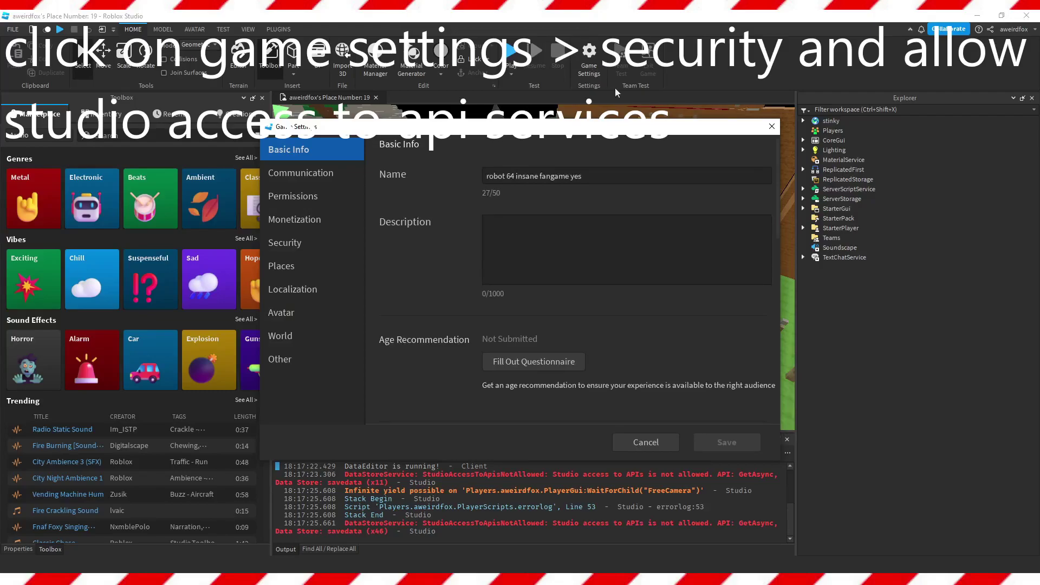
left_click(303, 244)
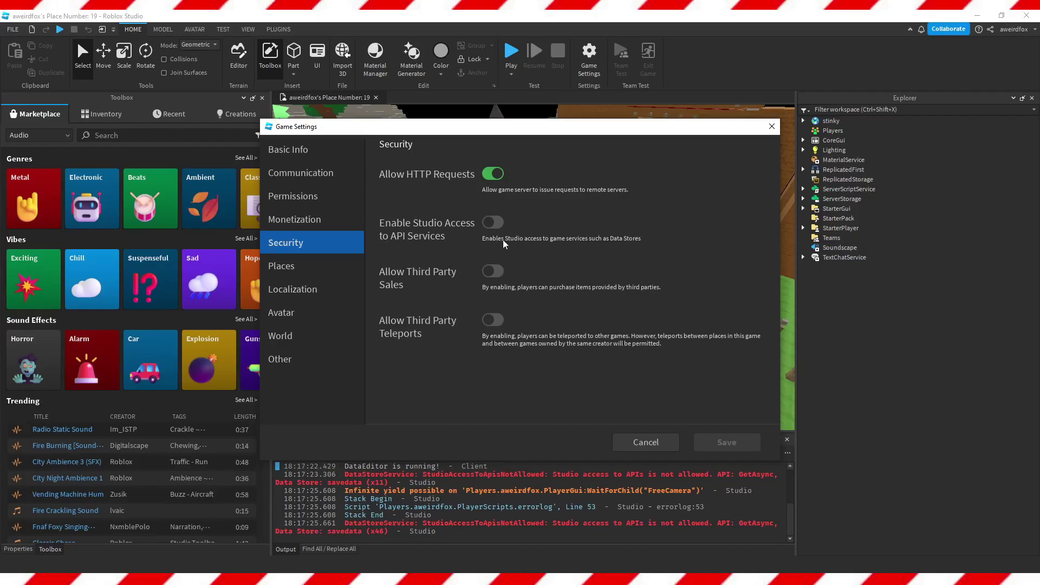
left_click(491, 224)
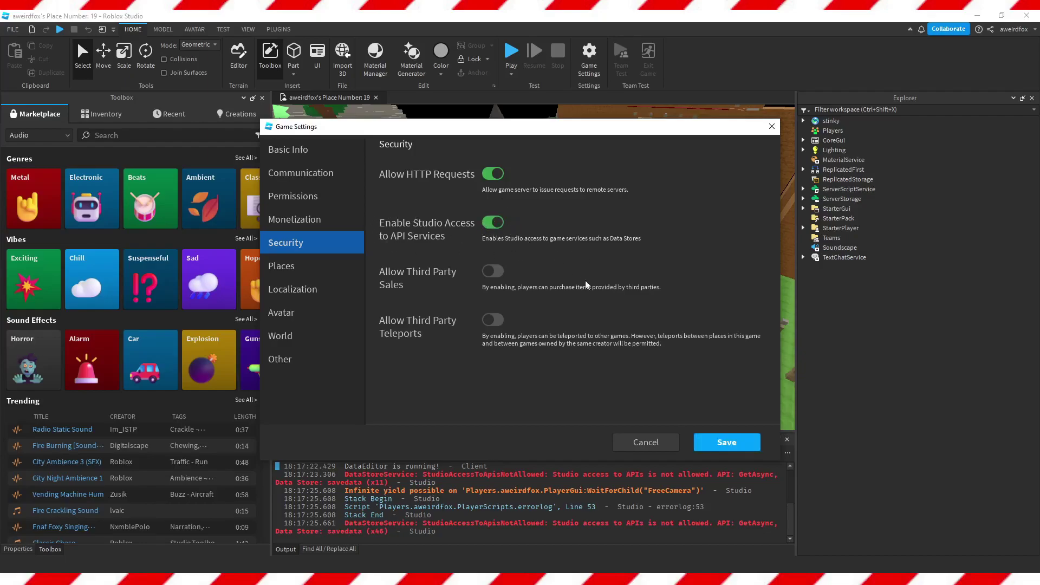
left_click(739, 443)
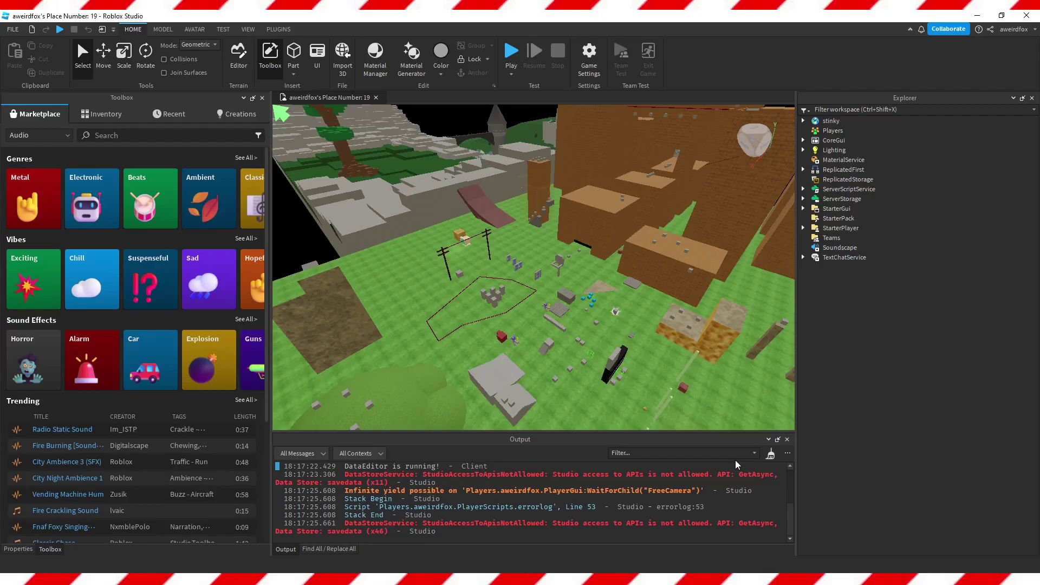
- Playtest the place by starting a new game and moving and jumping the character around the map
left_click(511, 54)
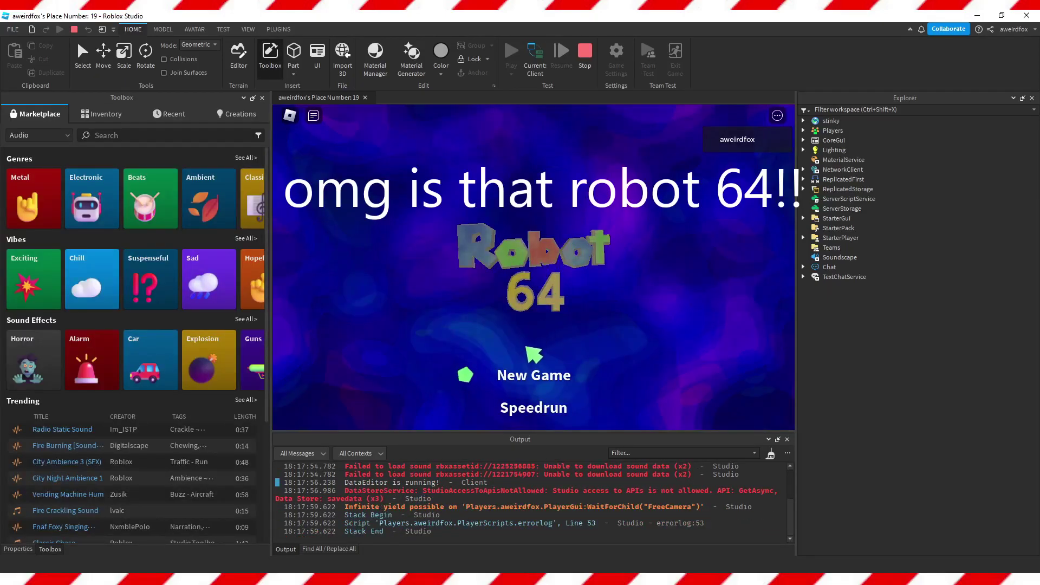
left_click(522, 380)
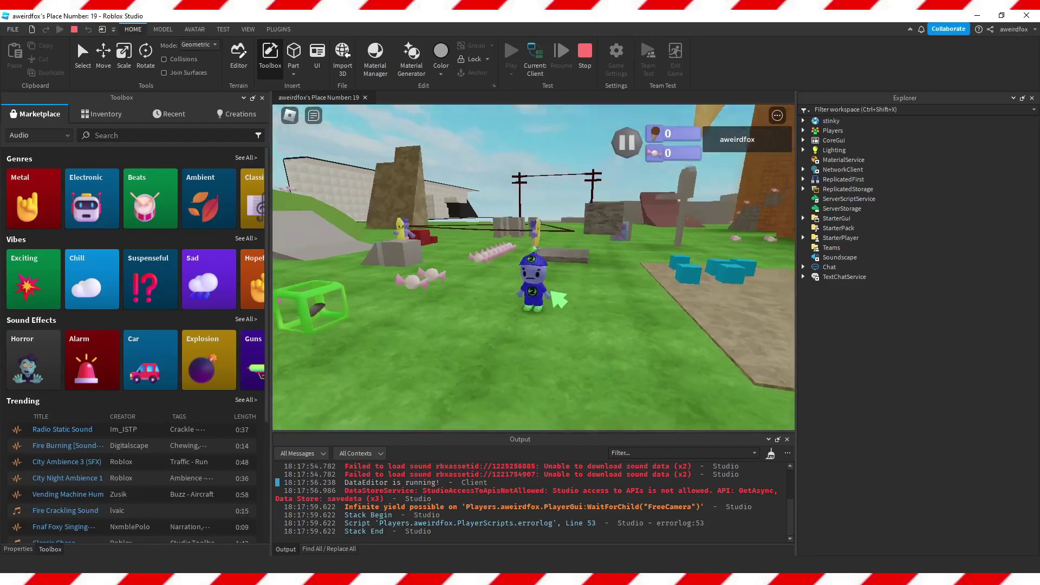
key("w")
key("space")
key("space")
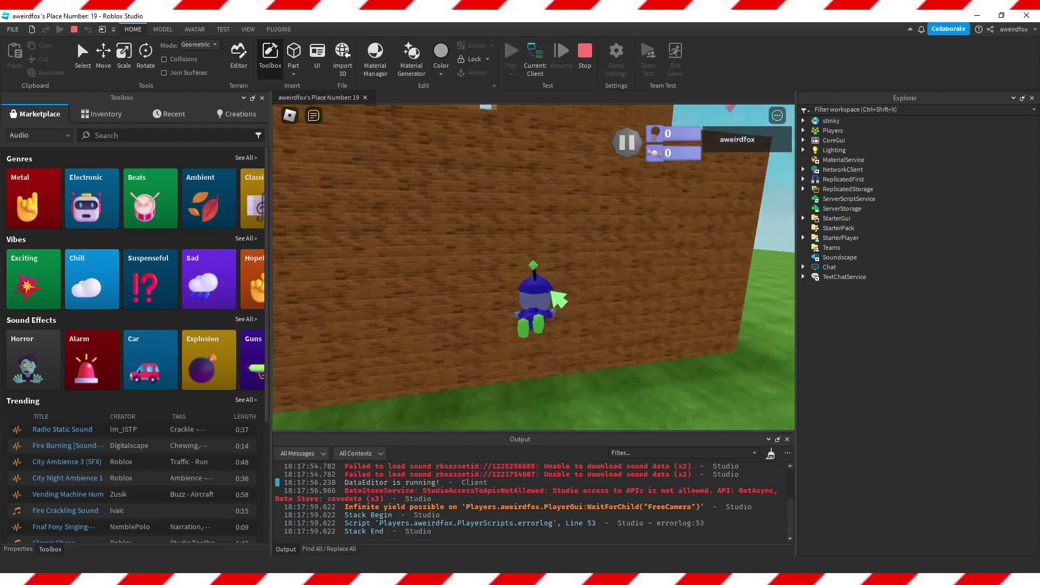
right_click_drag(551, 293, 549, 291)
key("s")
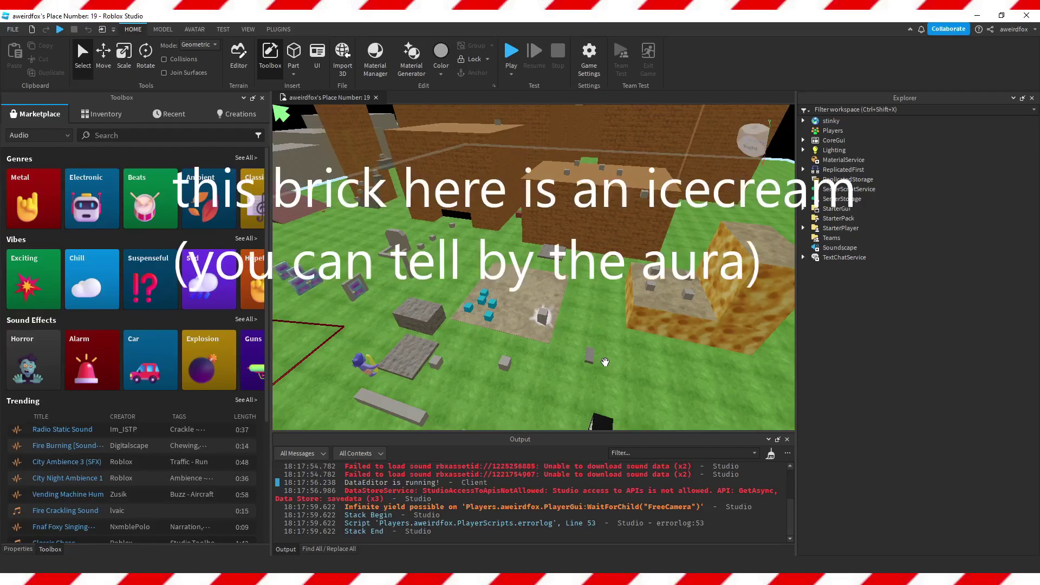
- Select the ice cream brick with the white aura in the map and expand its icedcream object to show its child values
right_click(605, 361)
key("w")
right_click_drag(605, 361, 519, 282)
left_click(518, 281)
scroll(912, 405, "down", 5)
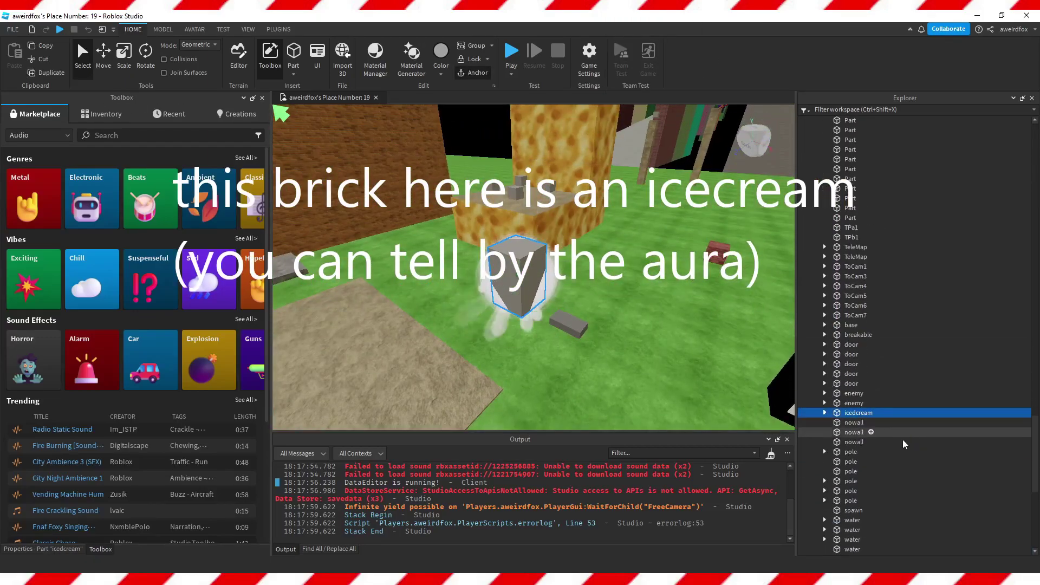
left_click(824, 303)
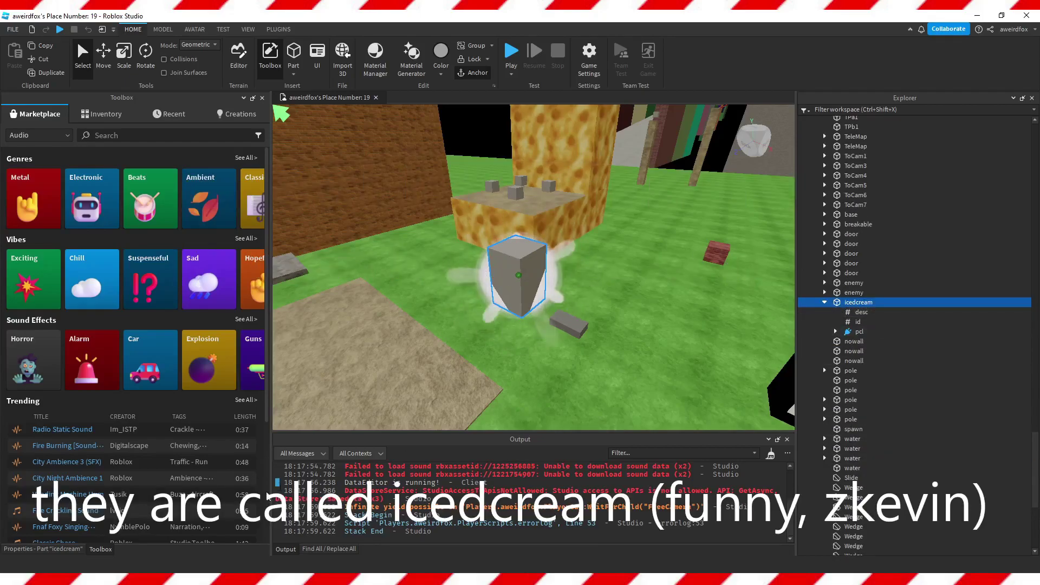
- Set the icedcream's desc value to "Hello World!"
left_click(43, 548)
left_click(861, 312)
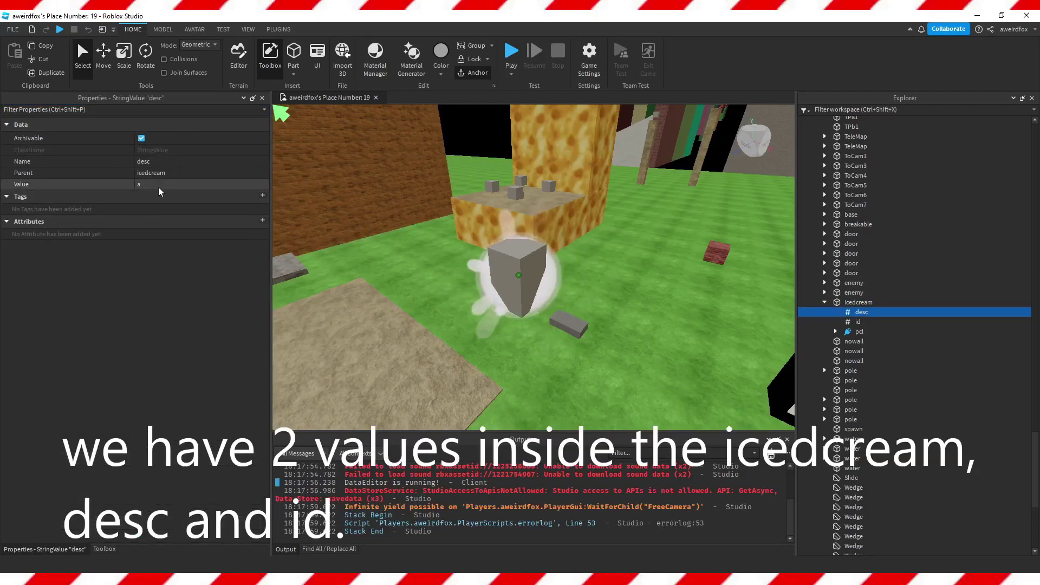
left_click(159, 186)
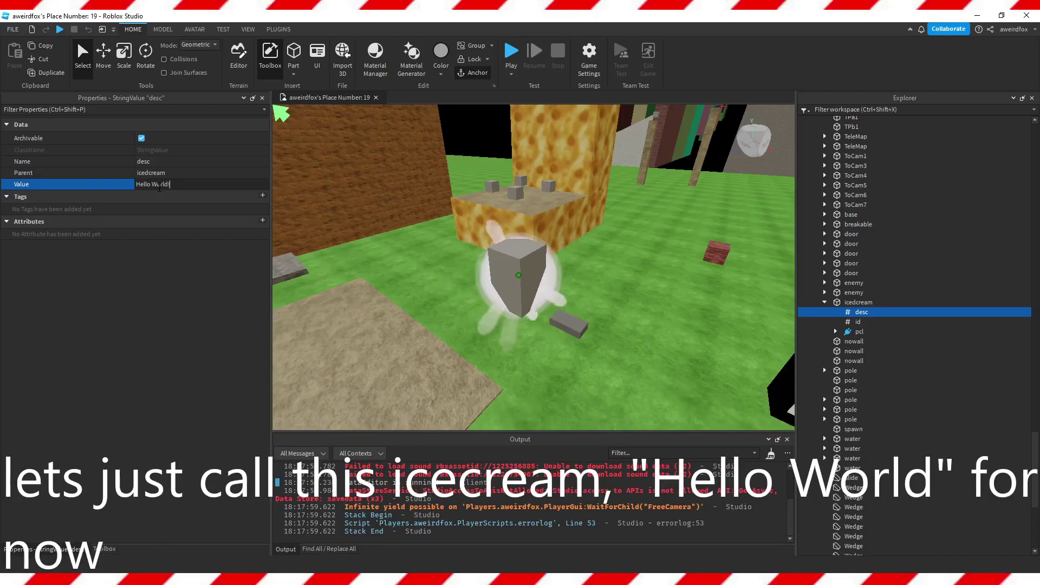
key("Return")
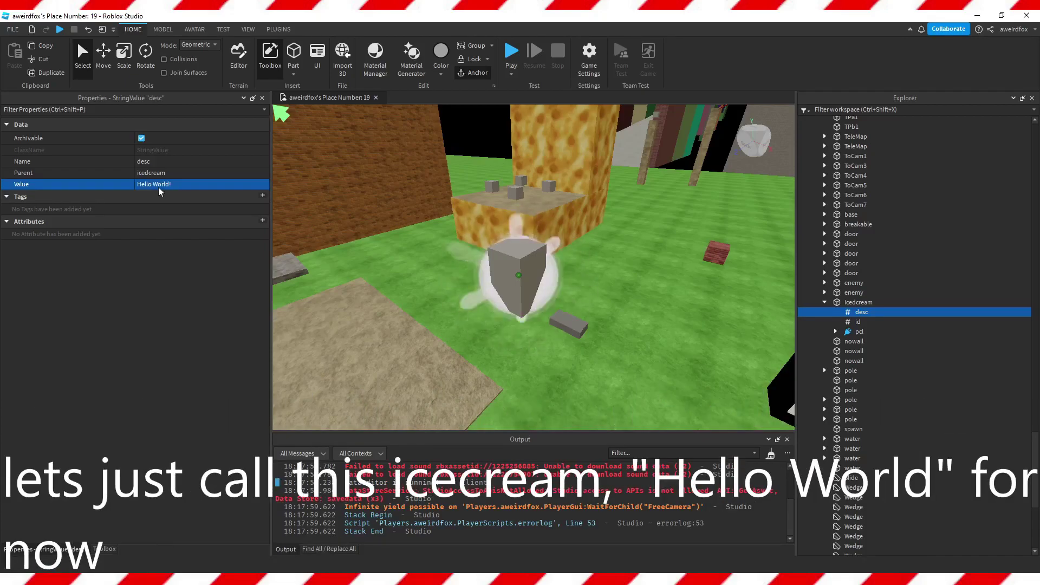
- Check the icedcream's id value and open the icr module script in the workspace's share folder
left_click(850, 323)
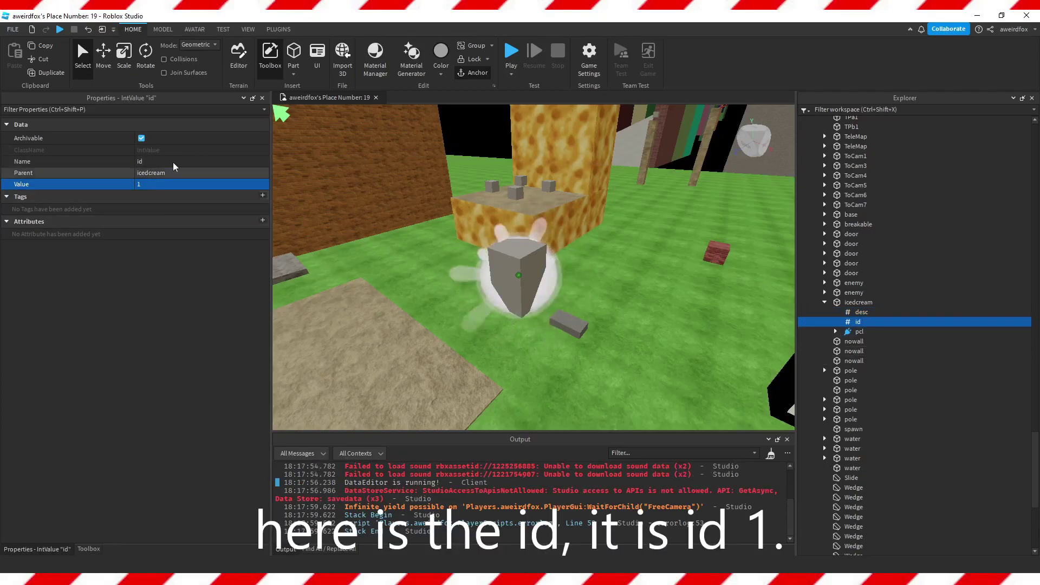
left_click_drag(1034, 471, 1033, 157)
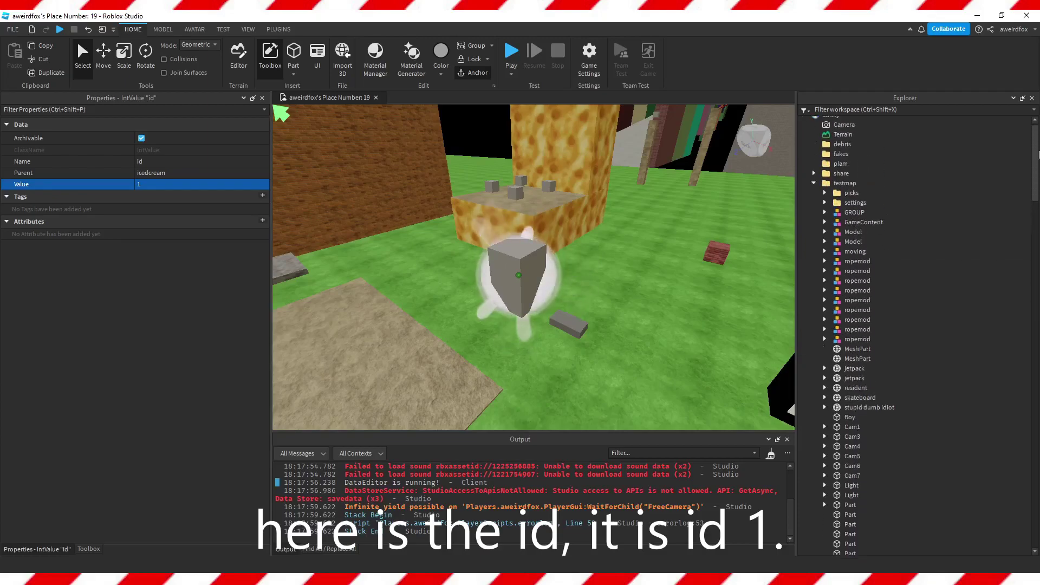
left_click(813, 189)
left_click(812, 180)
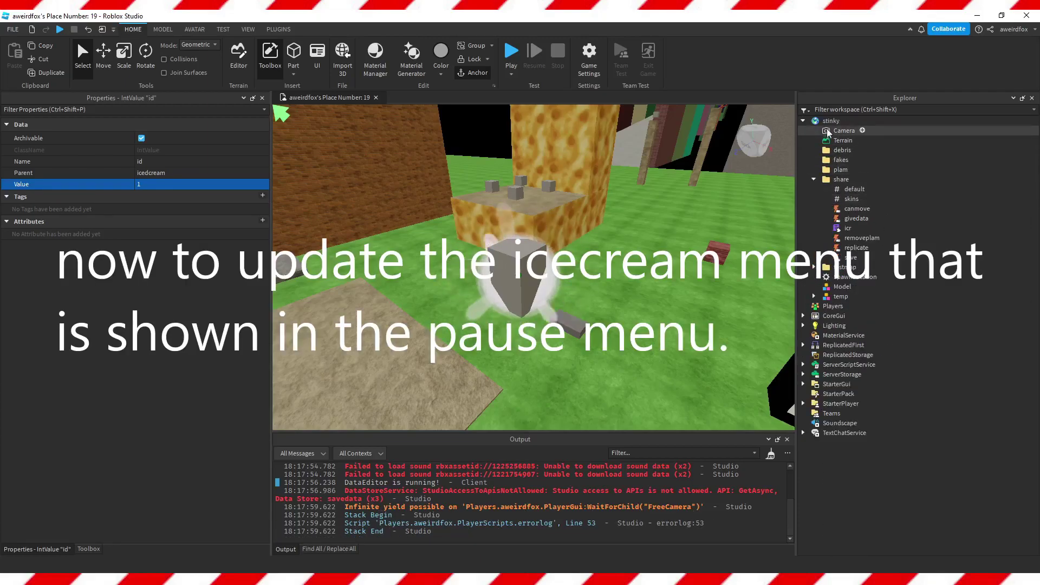
double_click(839, 228)
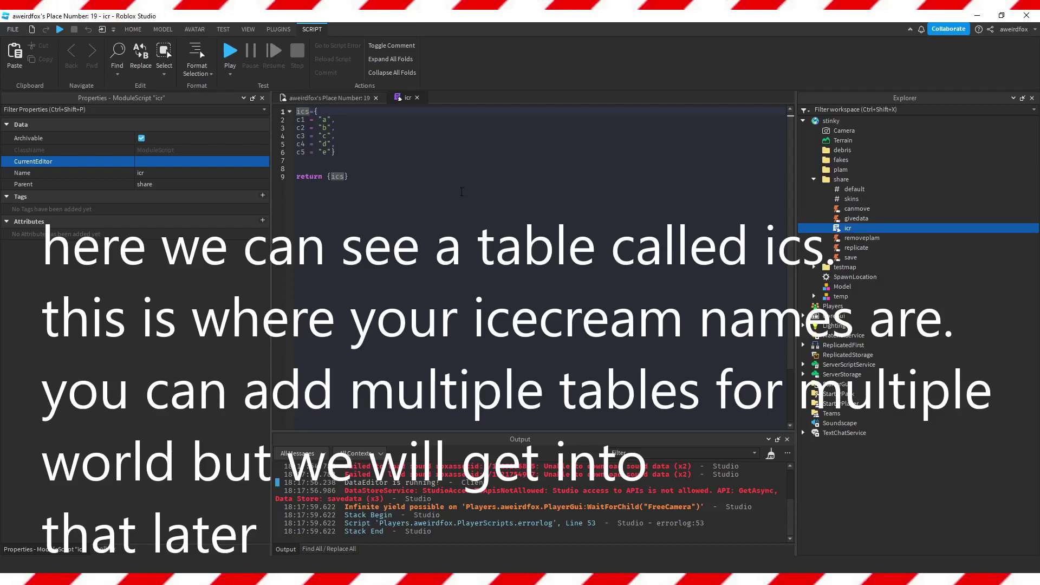
- Copy the text of the icedcream's desc value for use in the icr script
left_click_drag(306, 120, 296, 120)
left_click(374, 128)
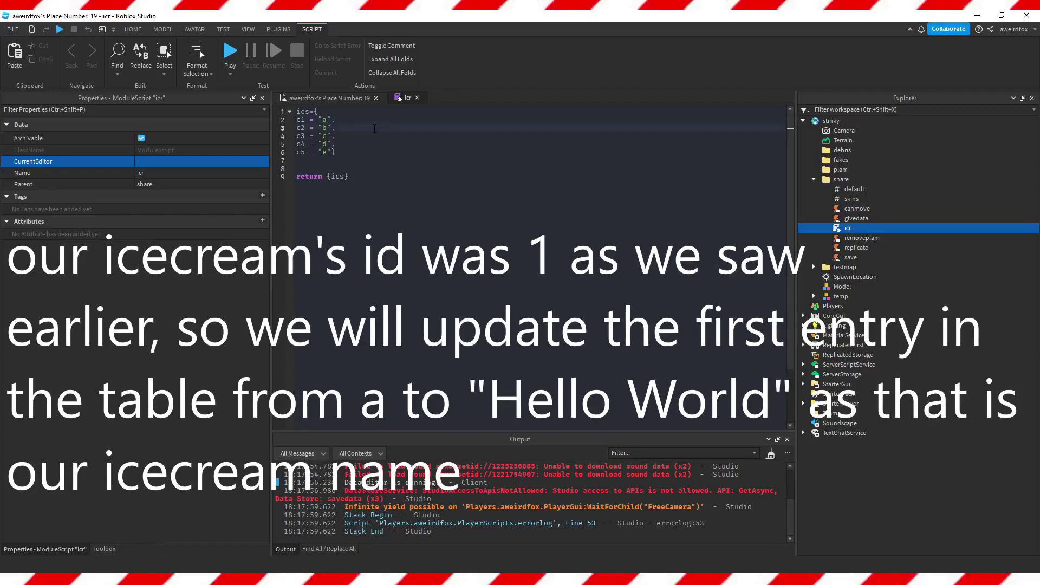
mouse_move(306, 120)
left_mouse_down()
mouse_move(296, 119)
mouse_move(318, 119)
left_mouse_up()
left_click(318, 99)
right_click_drag(524, 242, 514, 250)
left_click(524, 242)
left_click(858, 486)
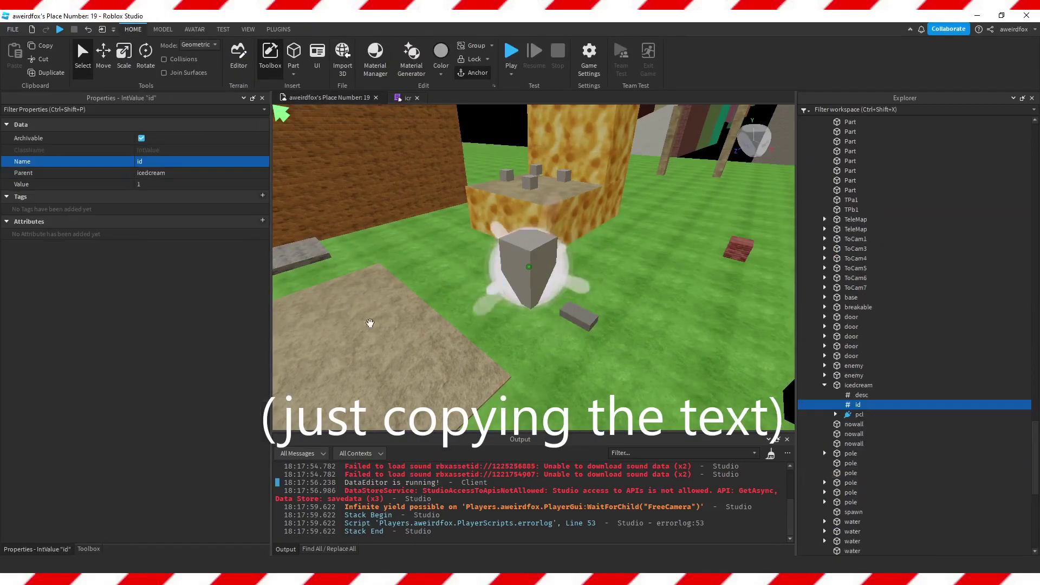
left_click(144, 186)
left_click(405, 98)
left_click(867, 394)
left_click(209, 185)
key("ctrl+c")
- Replace the c1 entry's text in the ics table of the icr script with the copied "Hello World!"
left_click_drag(328, 119, 322, 119)
key("ctrl+v")
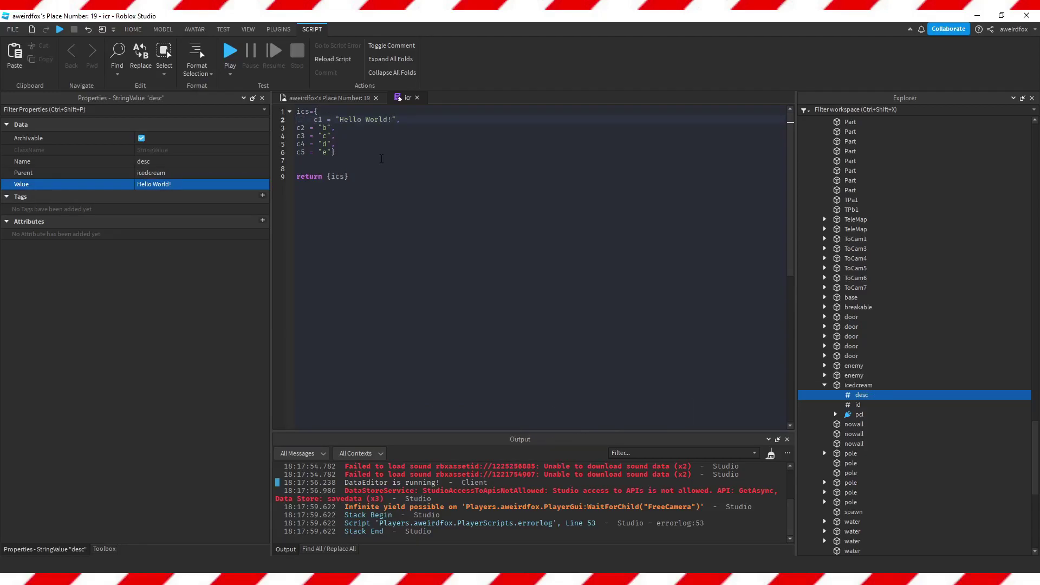
left_click(351, 140)
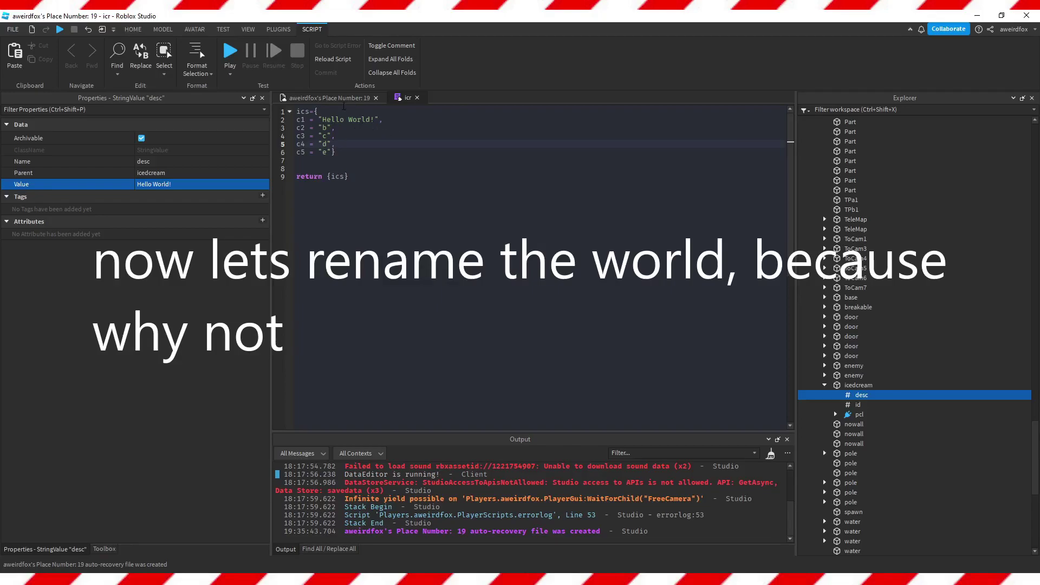
- Open CharacterScript from the StarterPlayerScripts folder under StarterPlayer
left_click(329, 97)
scroll(1030, 204, "up", 15)
left_click_drag(1031, 199, 1027, 122)
left_click(803, 121)
left_click(803, 228)
left_click(814, 247)
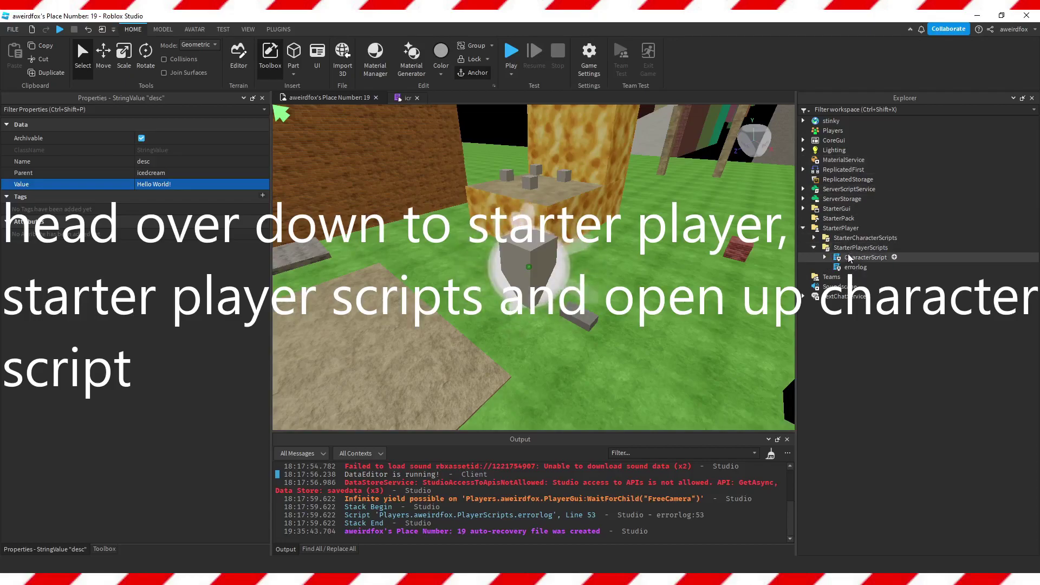
double_click(861, 257)
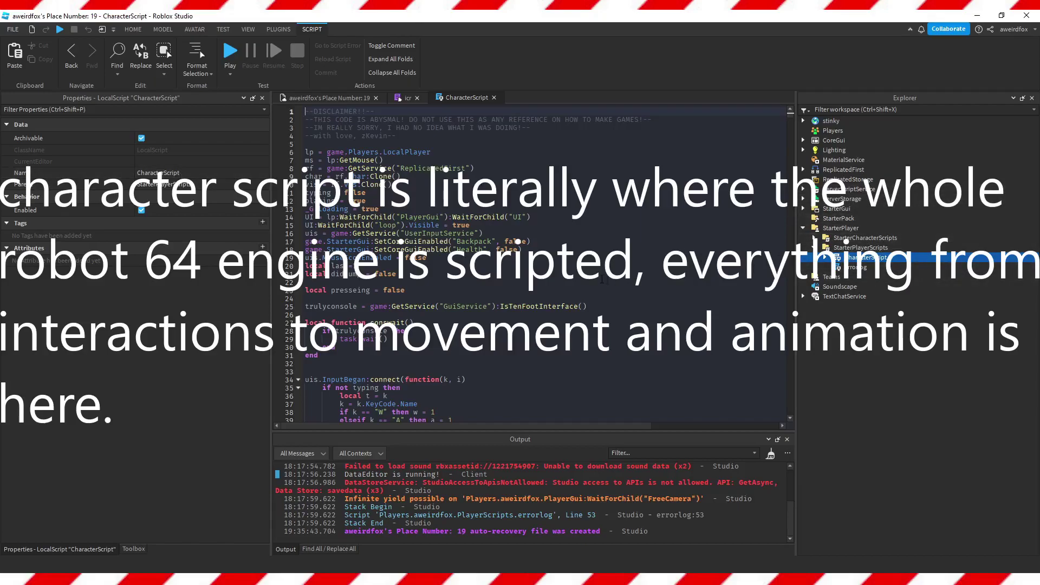
- Search CharacterScript for "icr" and set the world name in the icrt table to "Test Map"
scroll(602, 279, "down", 3)
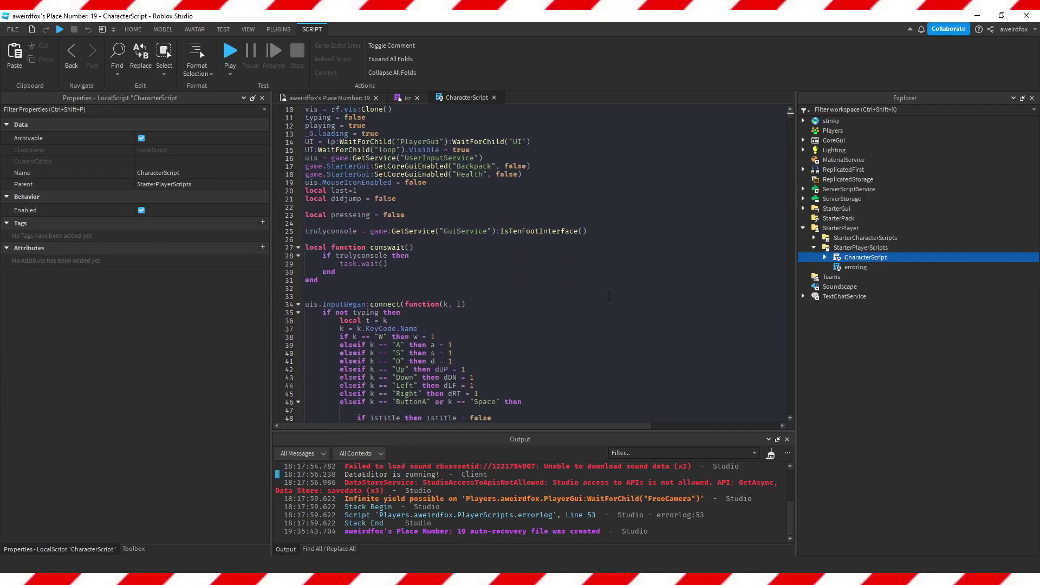
scroll(608, 294, "up", 1)
key("ctrl+f")
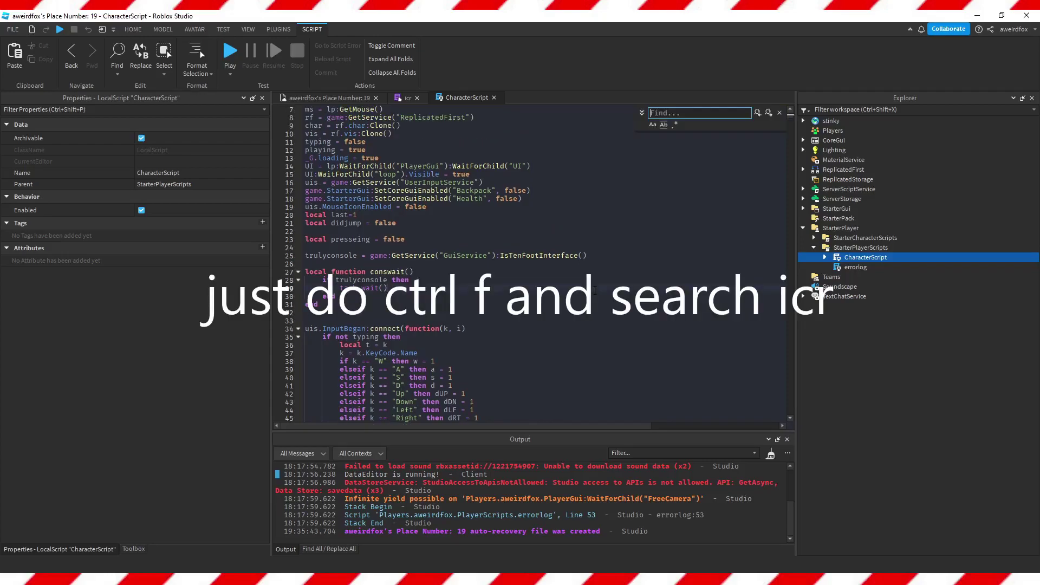
type("icr")
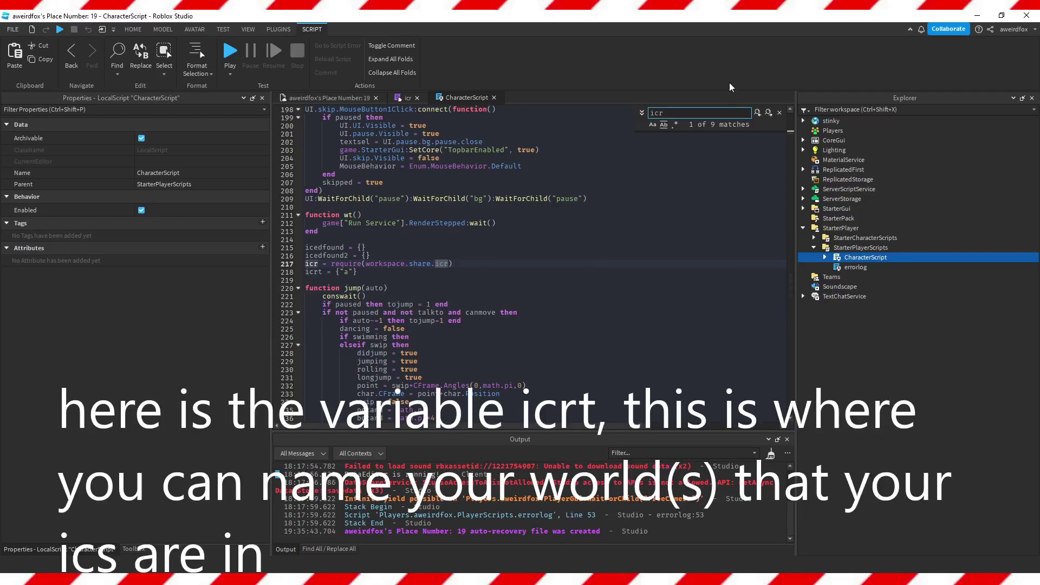
left_click(779, 113)
double_click(345, 271)
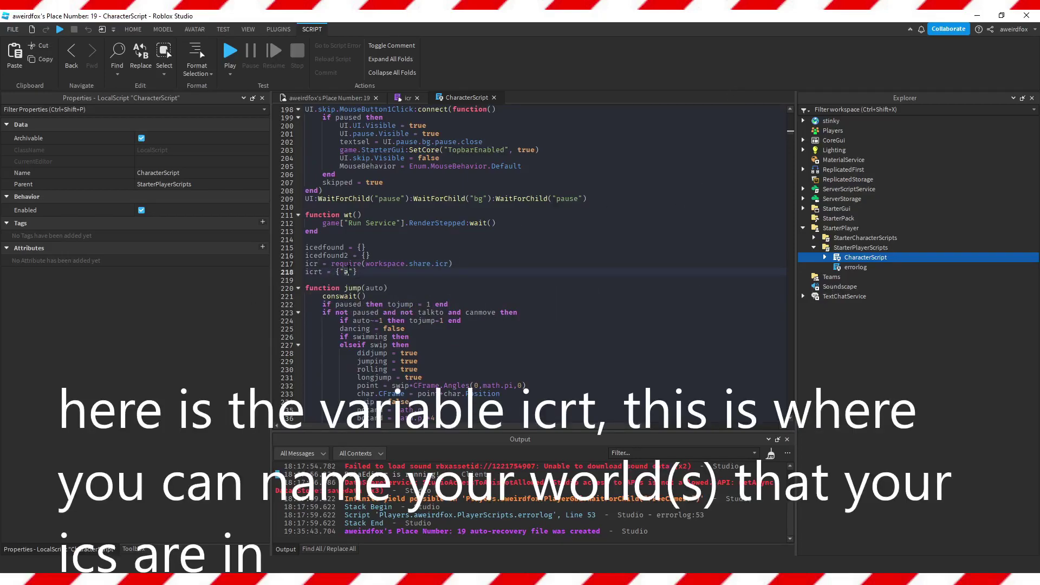
left_click(399, 98)
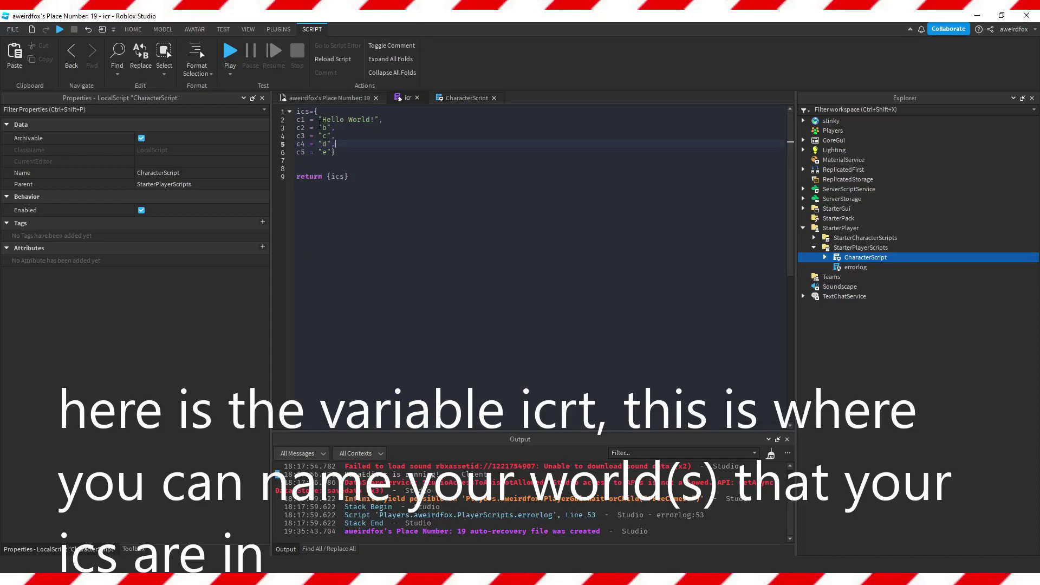
left_click(450, 100)
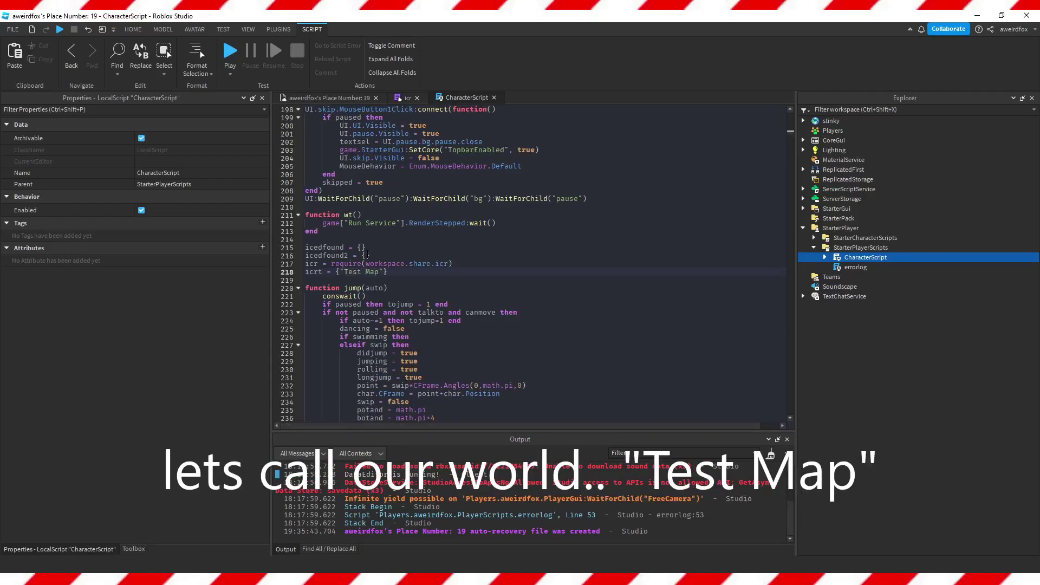
- Playtest the place again, start a new game and collect the ice cream beside the sandy patch
left_click(316, 99)
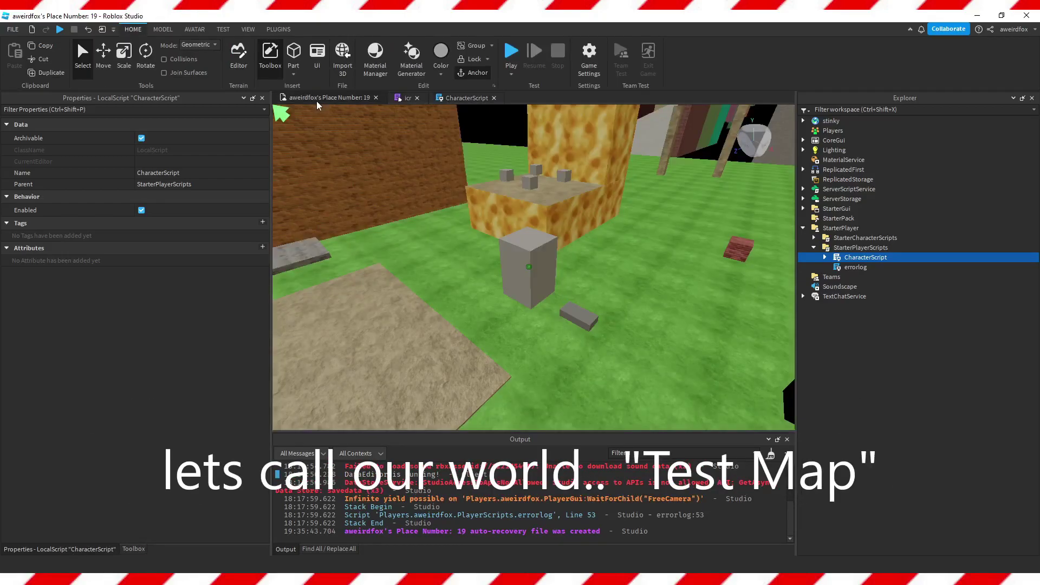
left_click(511, 49)
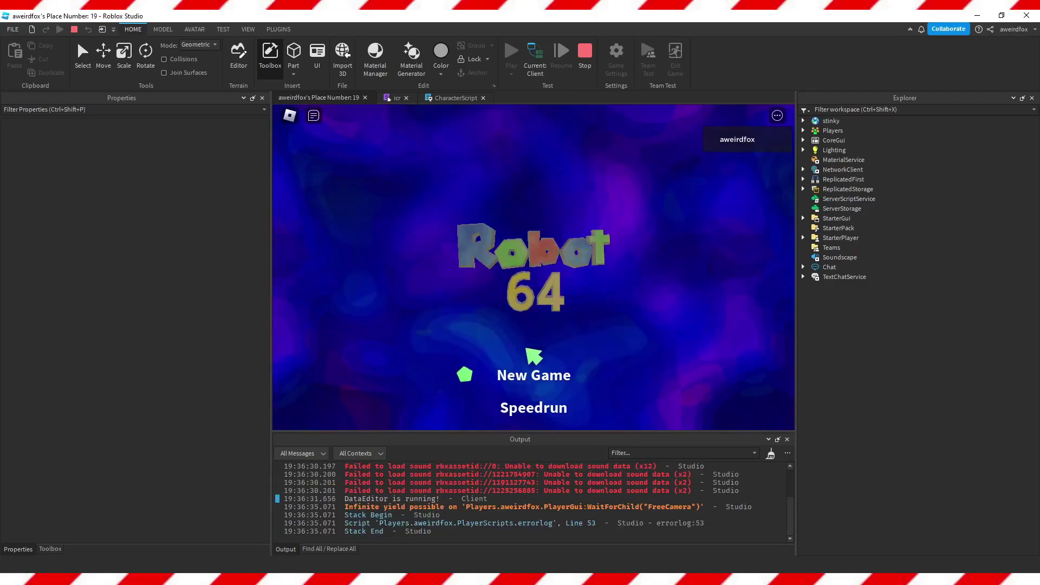
left_click(524, 386)
right_click_drag(549, 297, 548, 298)
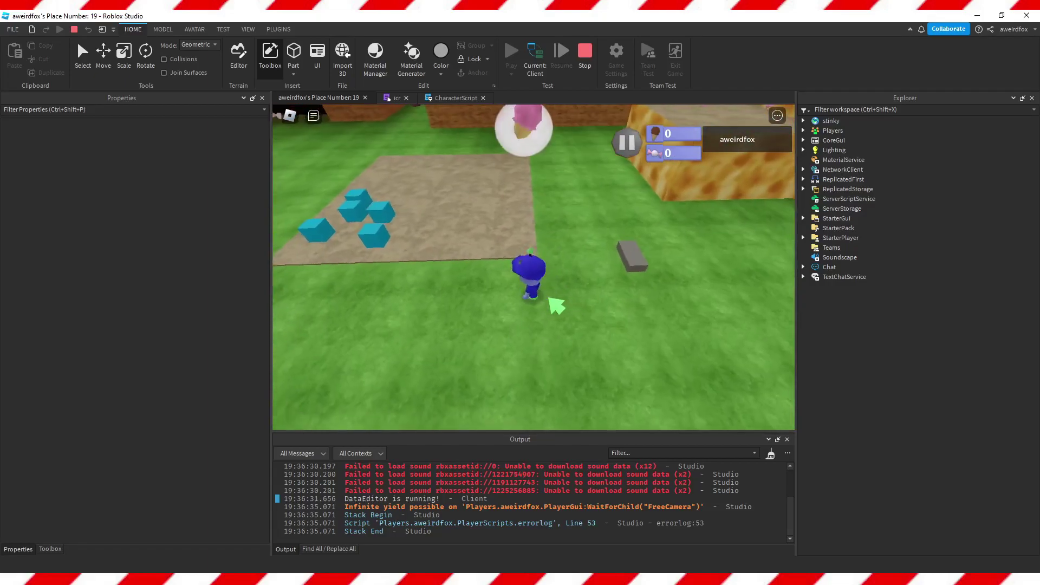
key("space")
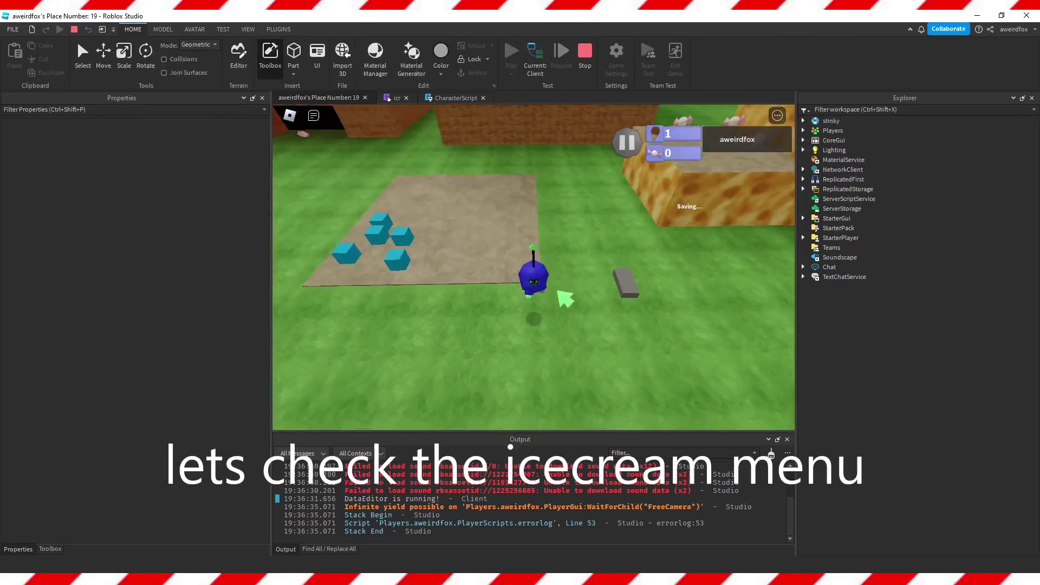
- Check the ice cream list in the game's pause menu, and end the playtest
key("p")
left_click(538, 231)
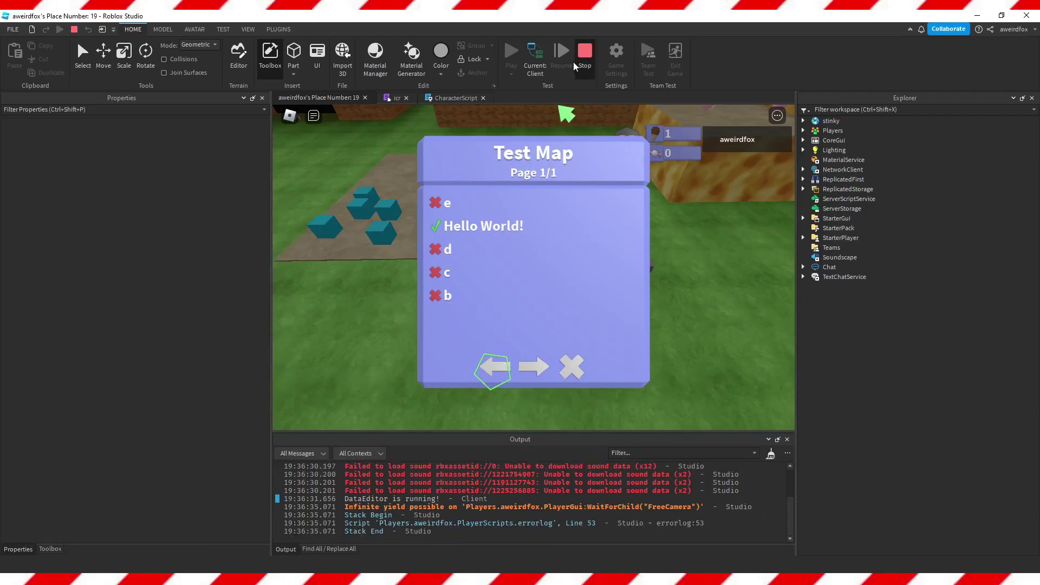
left_click(573, 62)
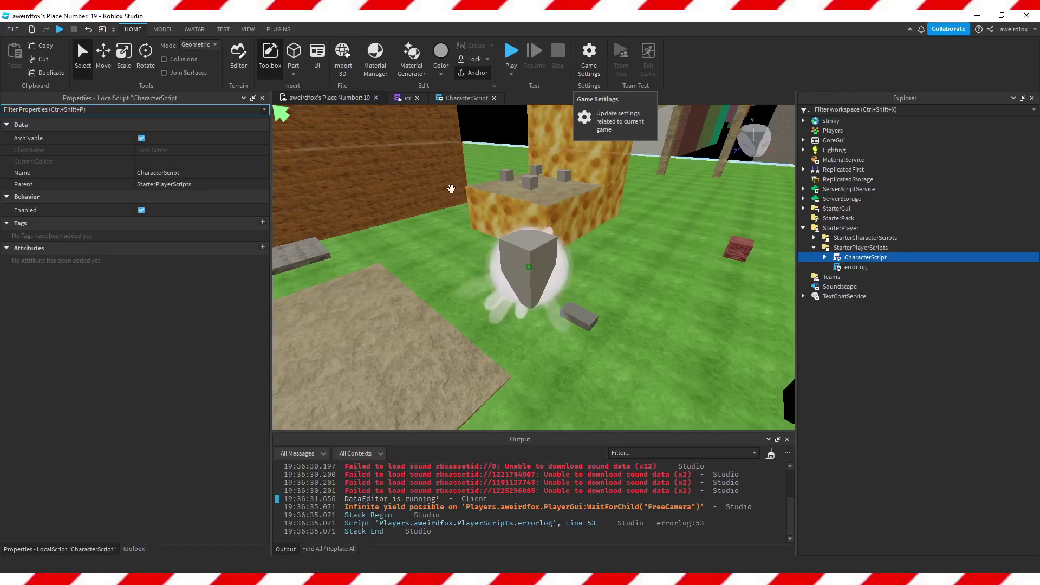
- Duplicate the icedcream part in the testmap and move the copy along the red axis toward the wooden wall
left_click(464, 97)
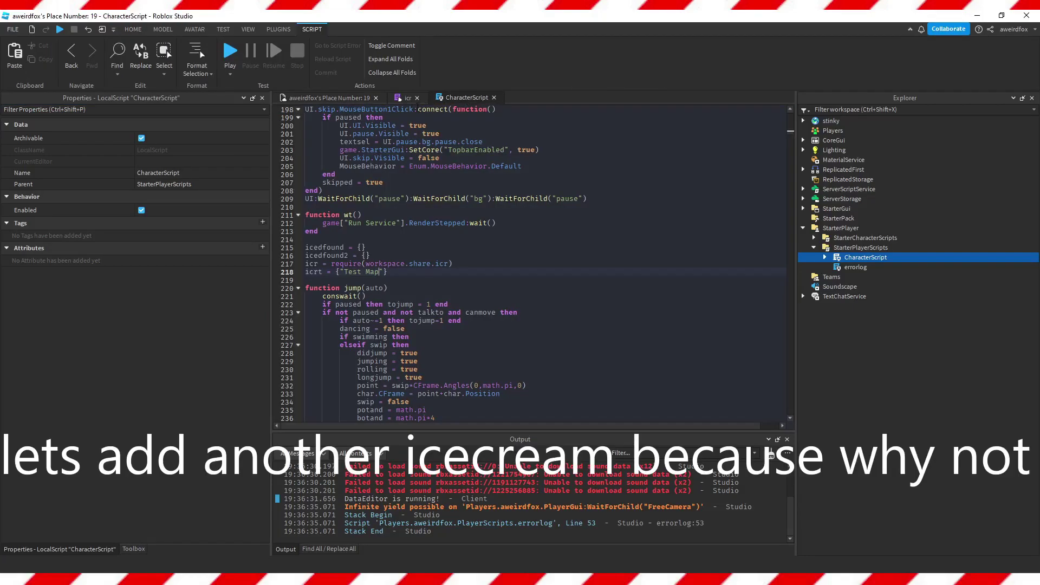
left_click(341, 98)
left_click(409, 98)
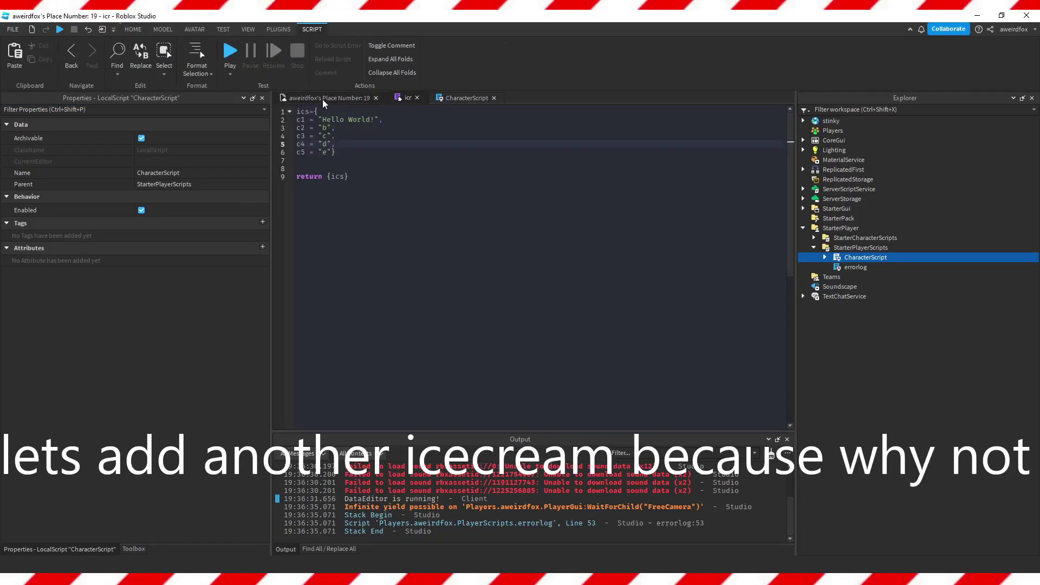
left_click(323, 99)
left_click(542, 208)
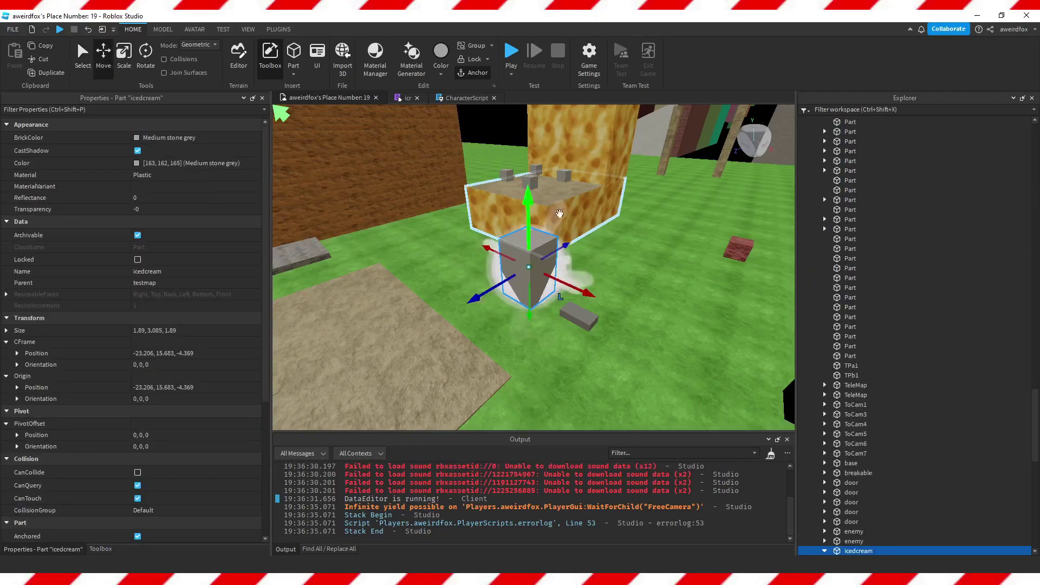
key("ctrl+d")
left_click_drag(529, 300, 490, 301)
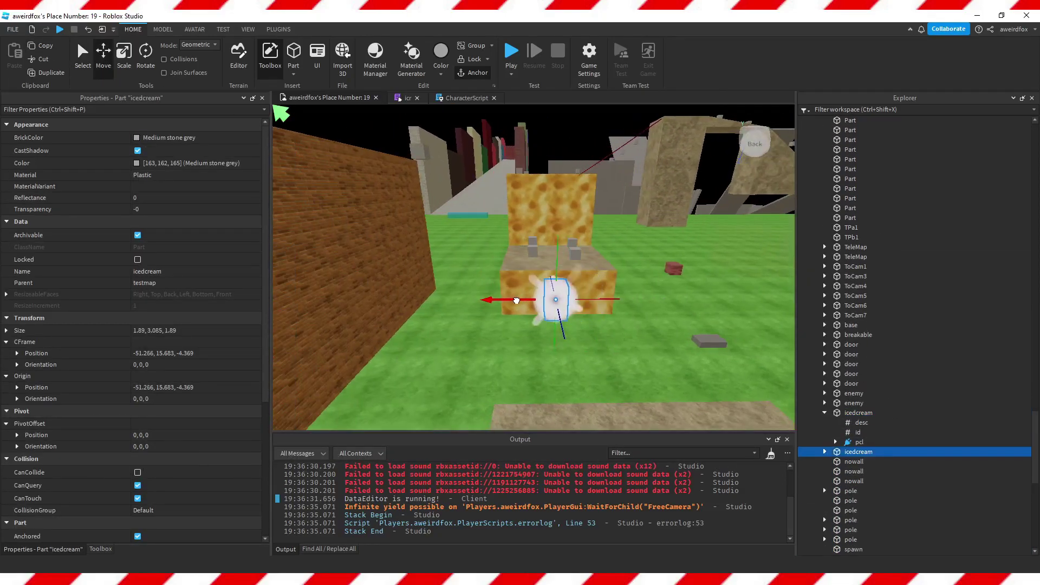
- Set the desc value of the duplicated icedcream part to "Icecream #2"
scroll(825, 406, "down", 2)
left_click(824, 396)
left_click(861, 406)
left_click(162, 184)
type("Icecream")
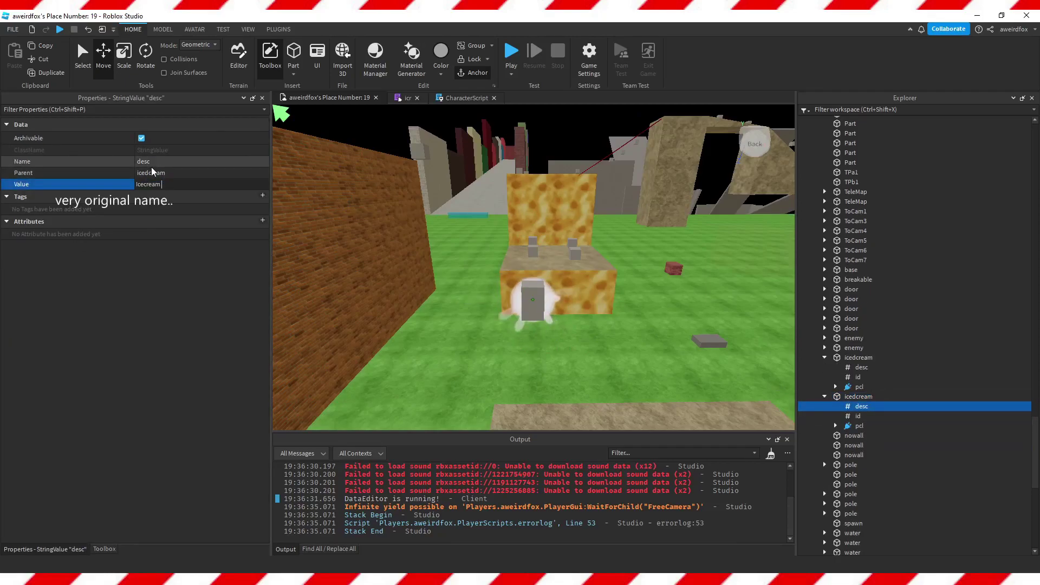
type(" #2")
key("Return")
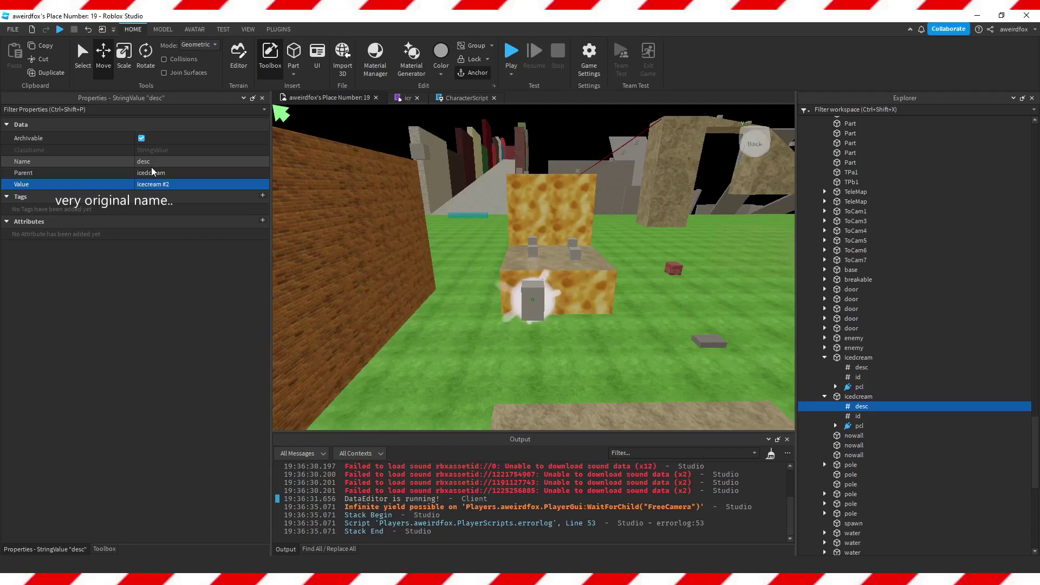
- Set the id value of the duplicated icedcream part to 2
left_click(837, 415)
left_click(145, 185)
type("2")
key("Return")
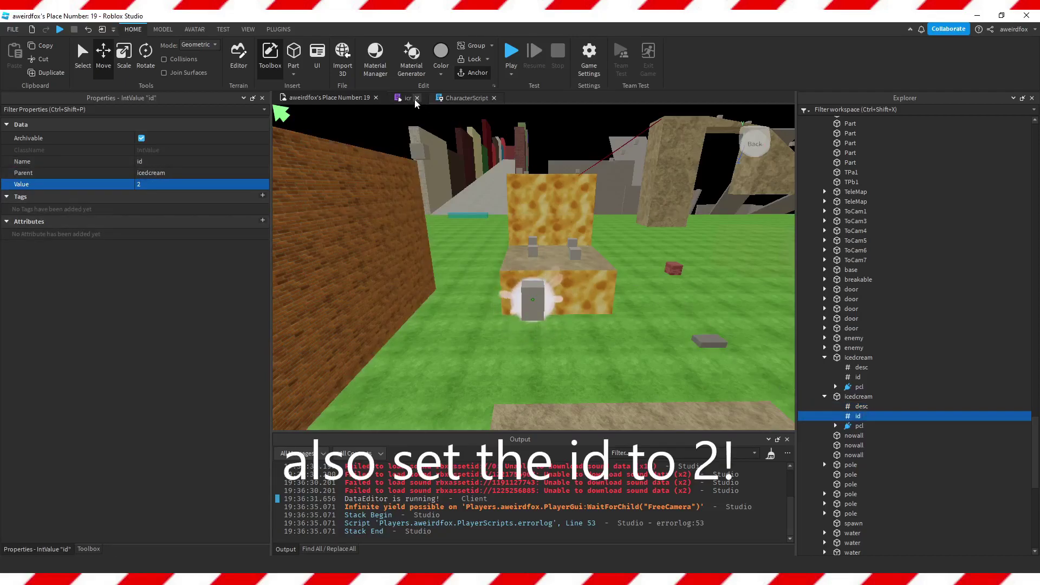
- Change the c2 entry in the icr script's ics table to "Icecream #2", matching the part's desc value
left_click(405, 99)
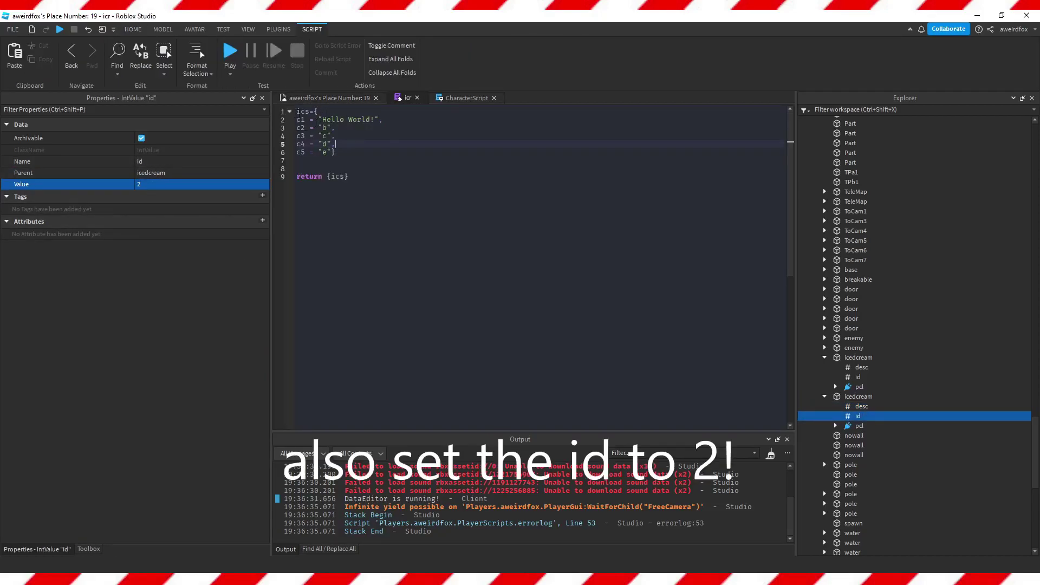
left_click(301, 128)
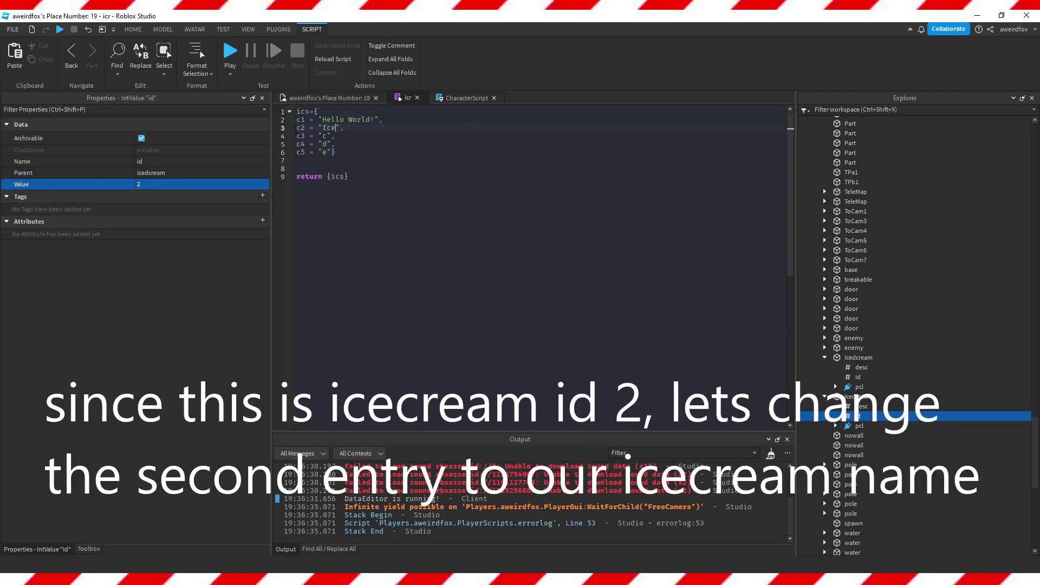
left_click(851, 407)
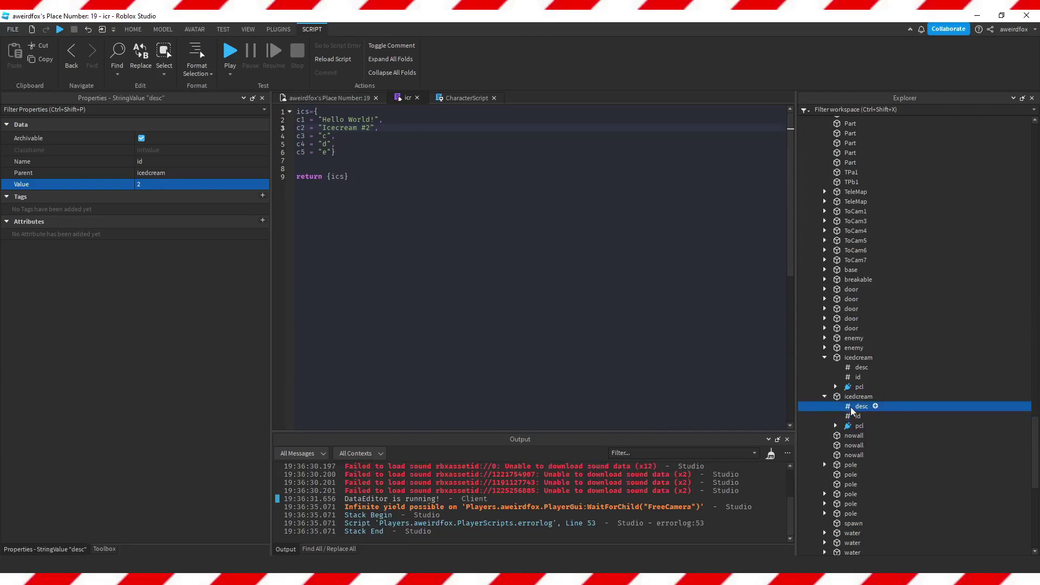
- Open CharacterScript and go to line 1569
left_click(349, 99)
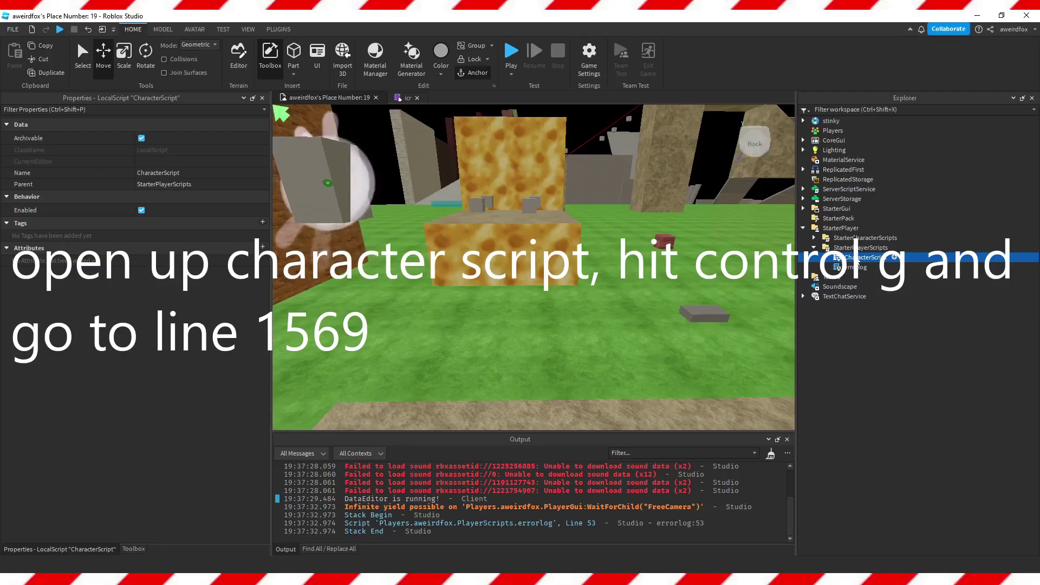
left_click(466, 98)
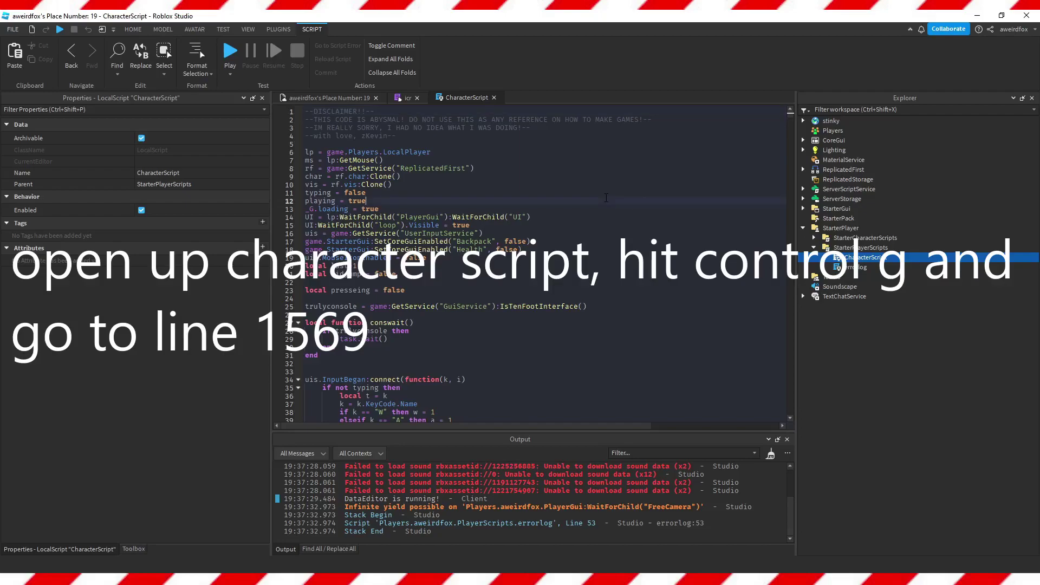
key("ctrl+g")
type("1569")
key("Return")
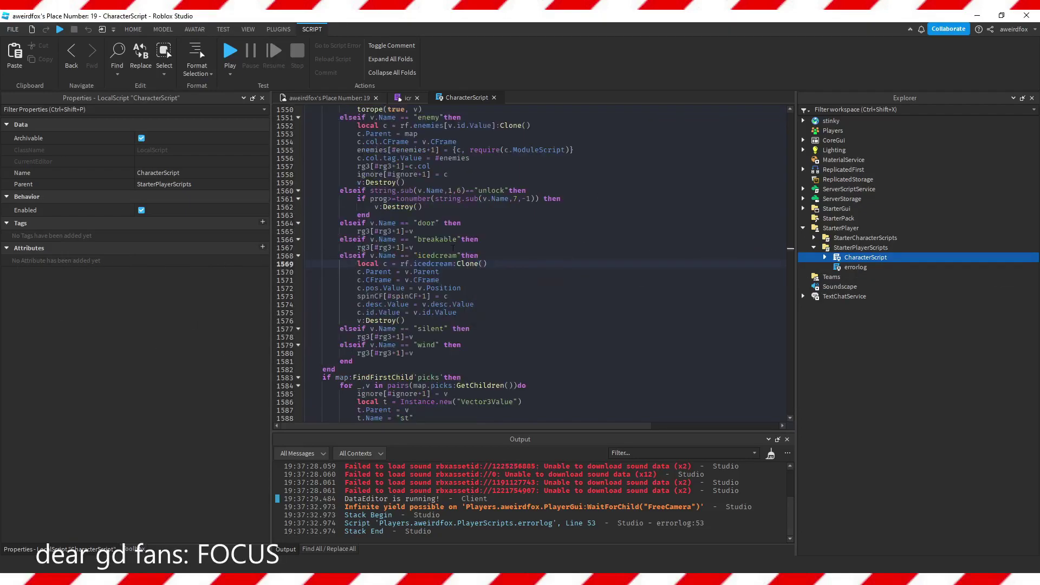
- Remove the "= rf.icedcream:Clone()" assignment from line 1569, leaving only the "local c" declaration
left_click_drag(357, 264, 410, 263)
left_click(542, 280)
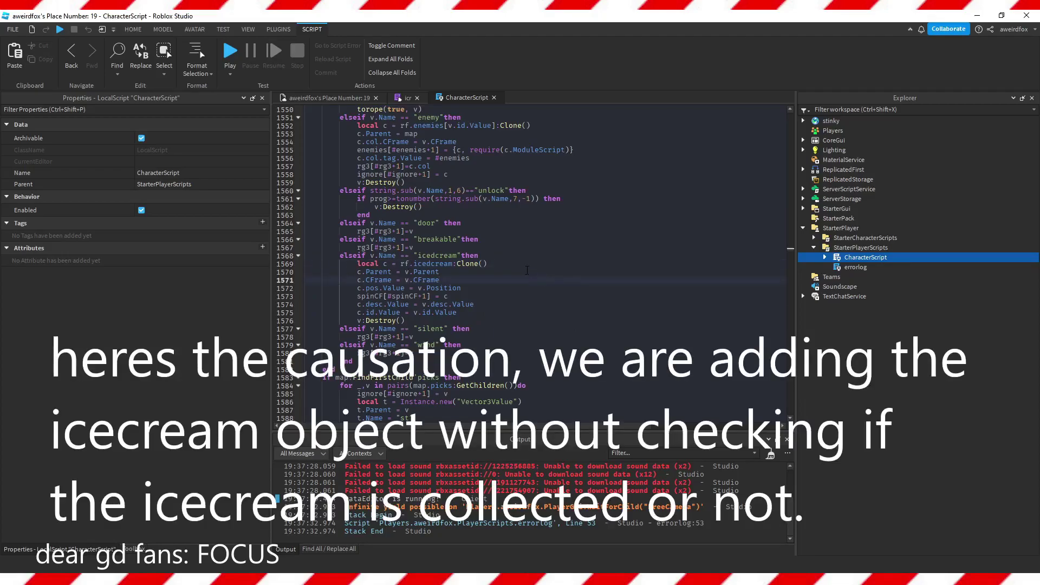
left_click_drag(519, 264, 405, 264)
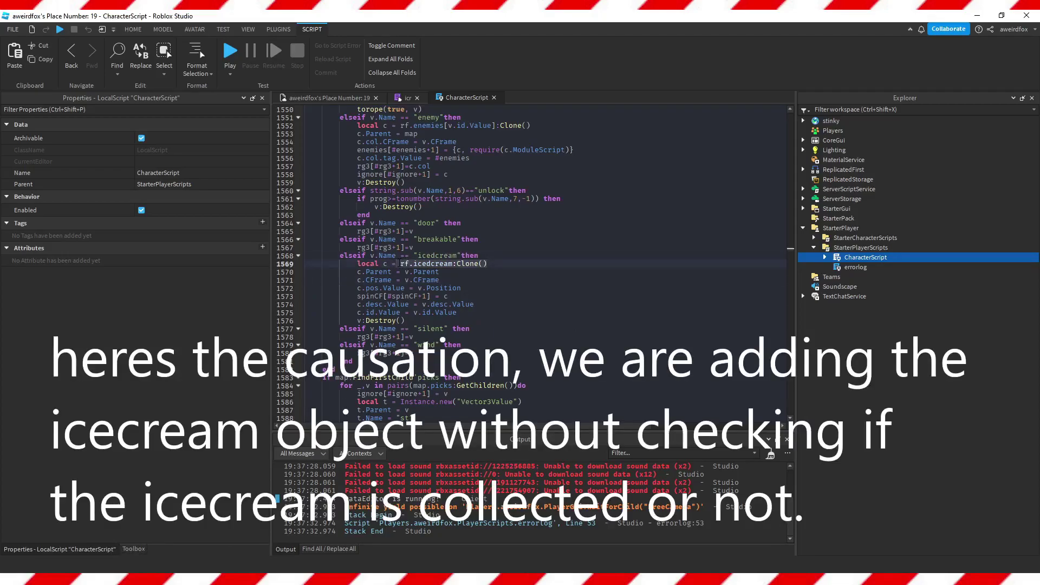
key("BackSpace")
key("BackSpace")
key("BackSpace")
key("BackSpace")
key("BackSpace")
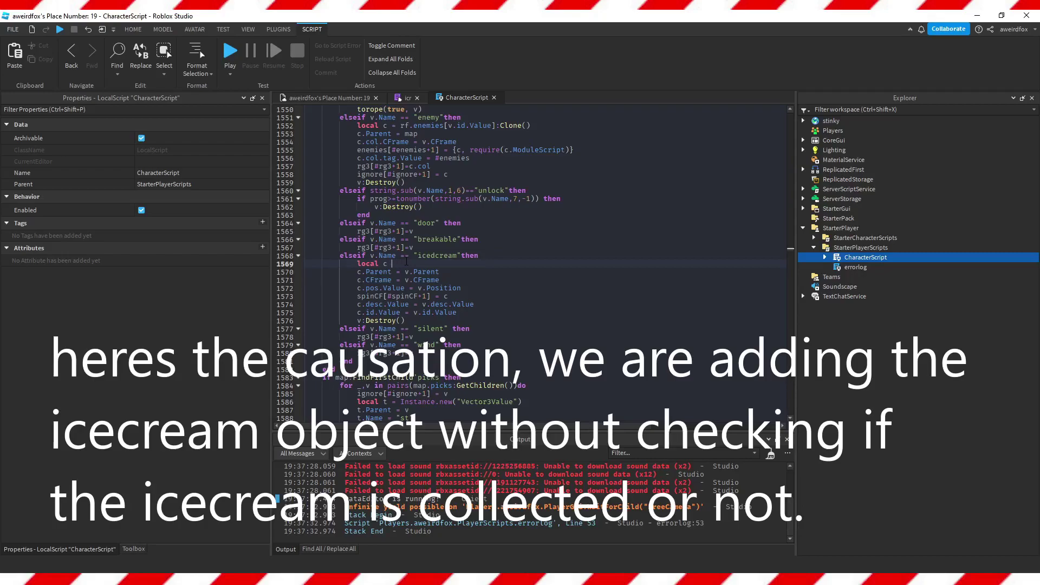
- Add an "if icedfound[v.id.Value] then" block directly below the "local c" declaration
key("Return")
type("oi")
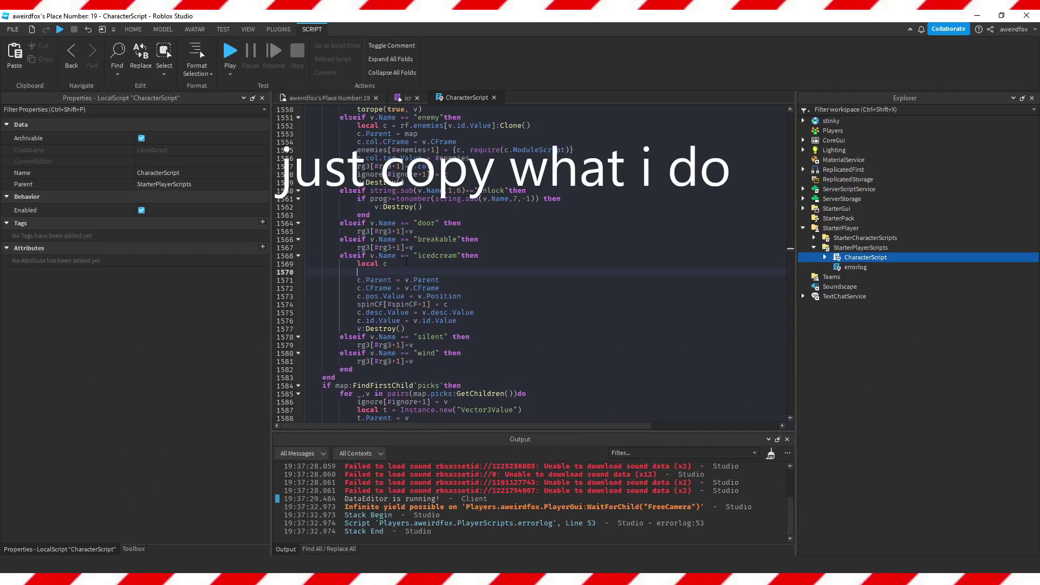
type(" icedfound[v.i")
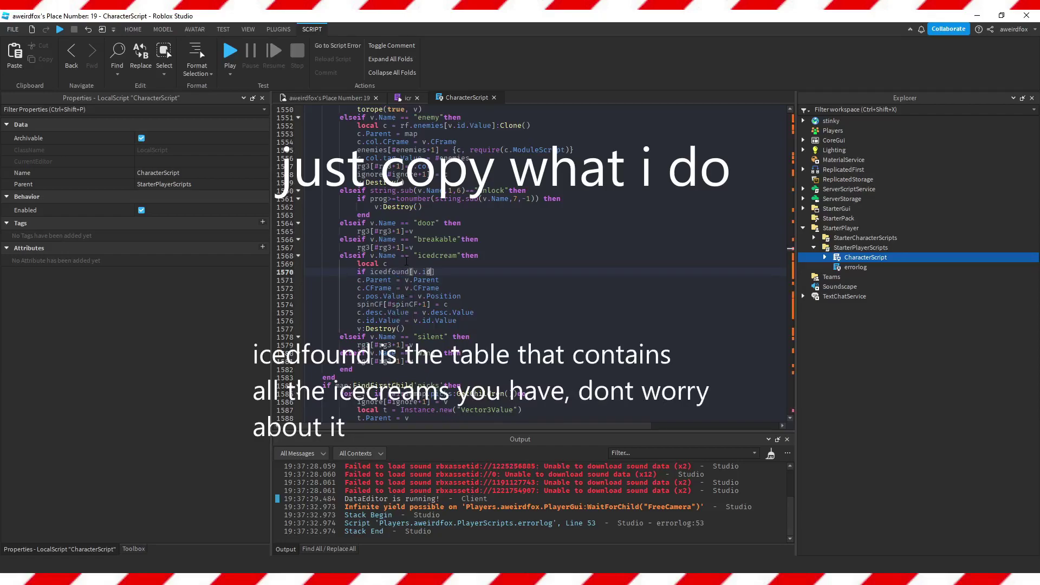
type("d.Value")
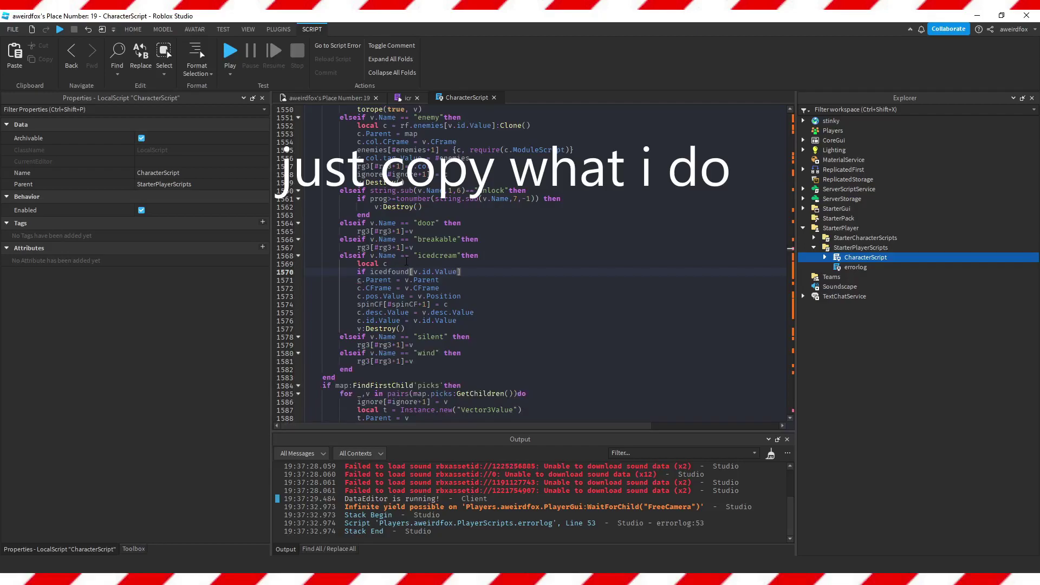
type(" then")
key("Return")
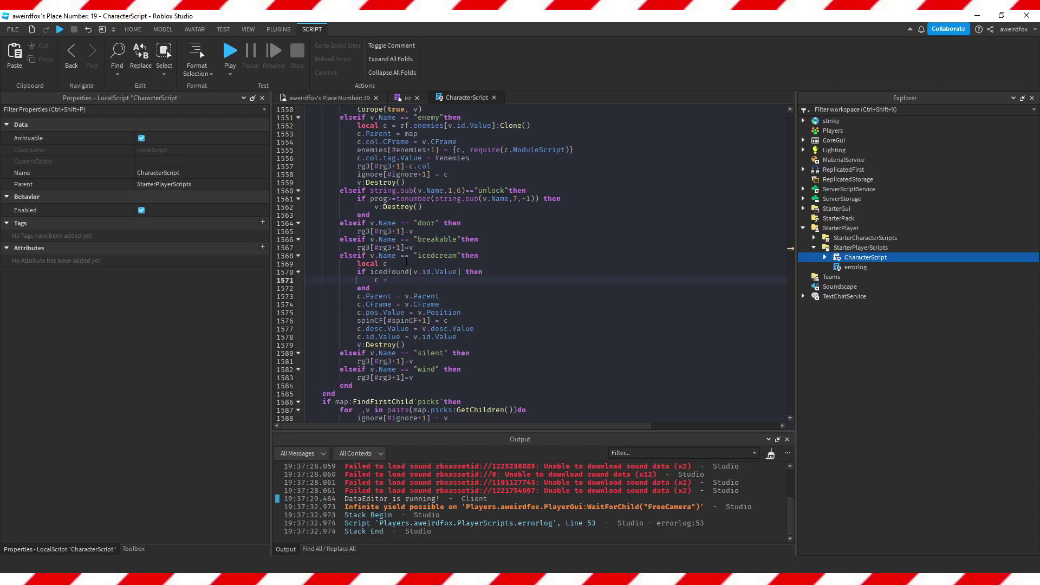
- Complete the if block so c is rf.notcream:Clone() for found ice creams and rf.icedcream:Clone() in an else branch
left_click(405, 288)
type("notcream")
double_click(421, 288)
type("else")
key("Return")
type("rf.icedcream:Clone()")
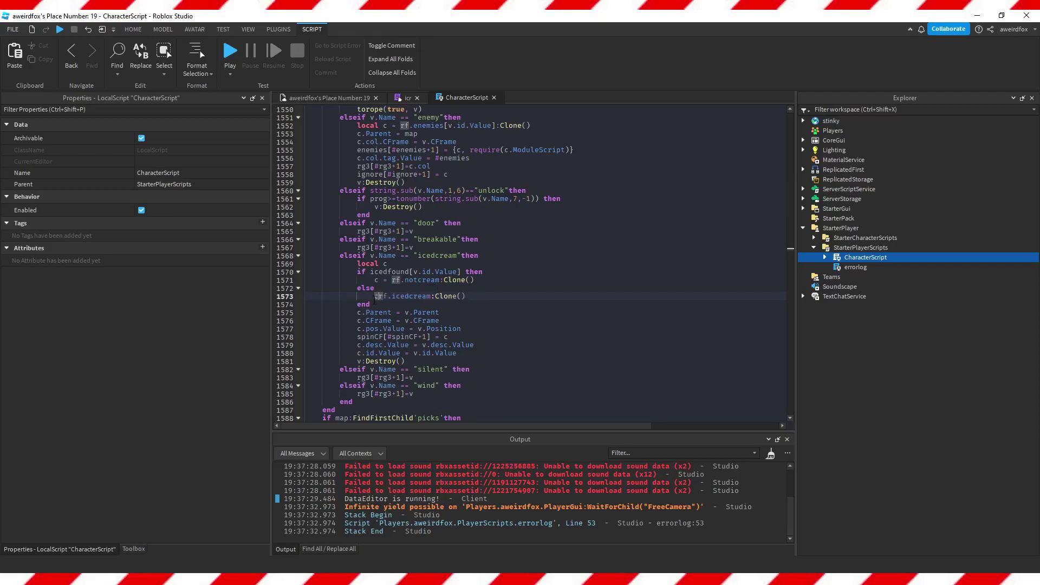
left_click_drag(397, 310, 293, 263)
left_click(496, 306)
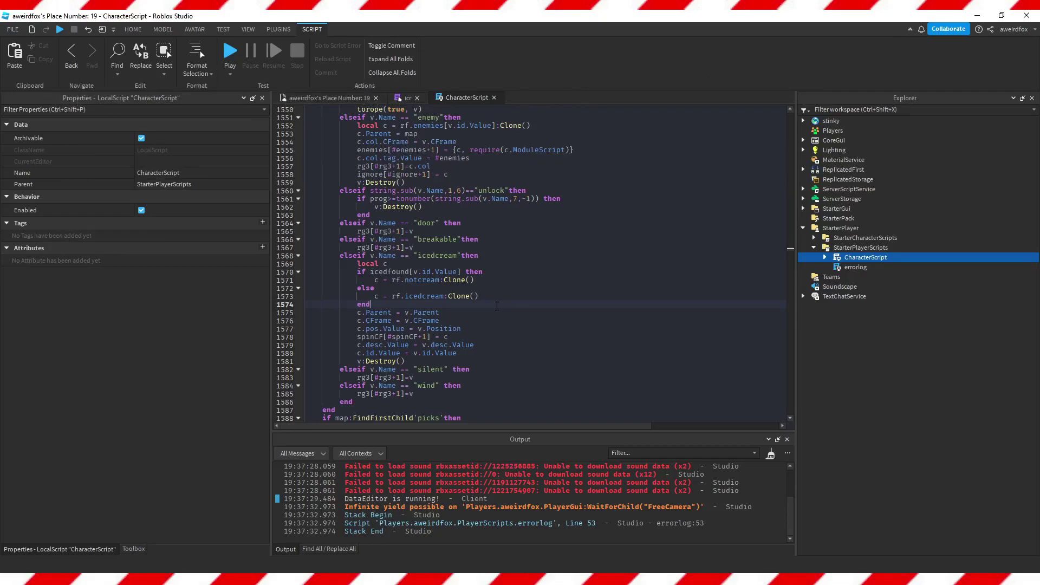
- Playtest the place and move the character around to inspect the collected and uncollected ice creams
left_click(339, 101)
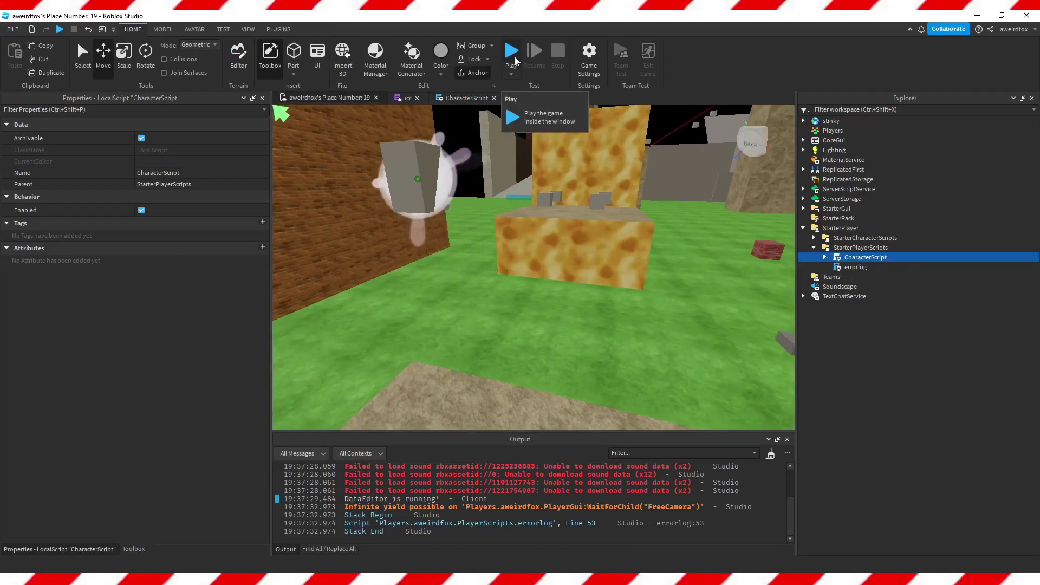
left_click(515, 61)
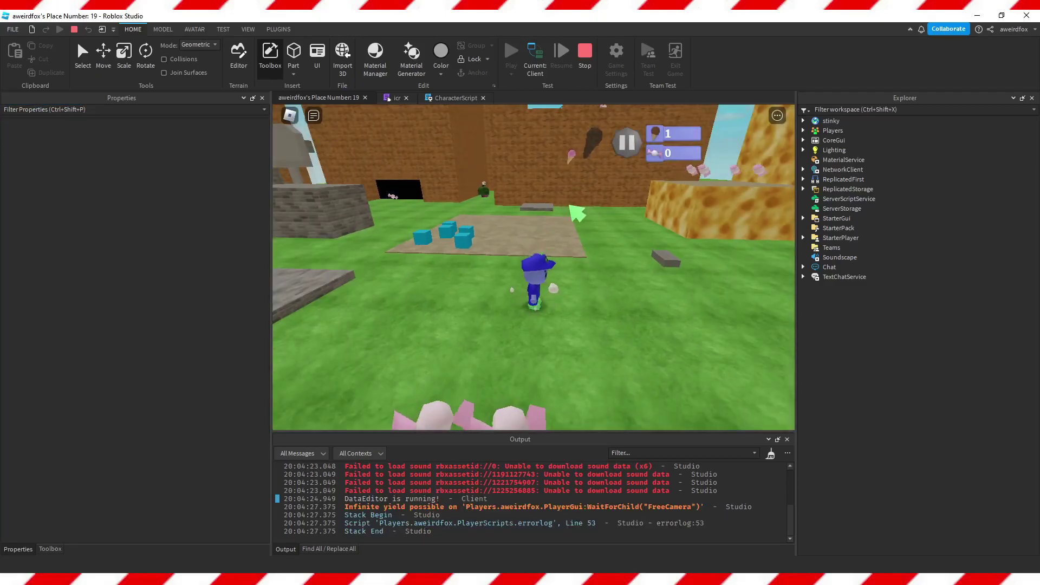
key("w")
right_click_drag(569, 207, 569, 207)
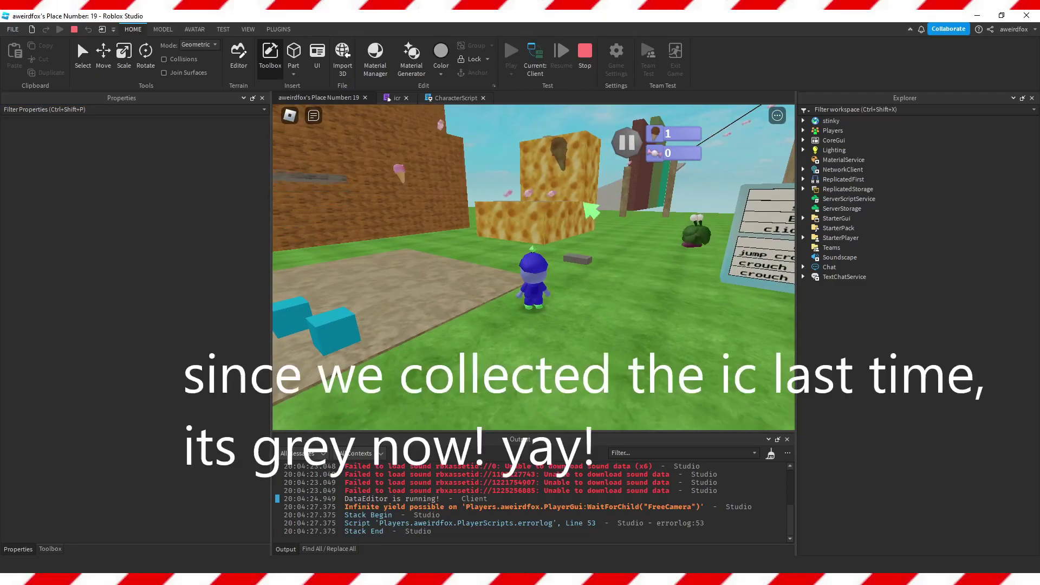
right_click_drag(600, 150, 591, 210)
key("s")
key("space")
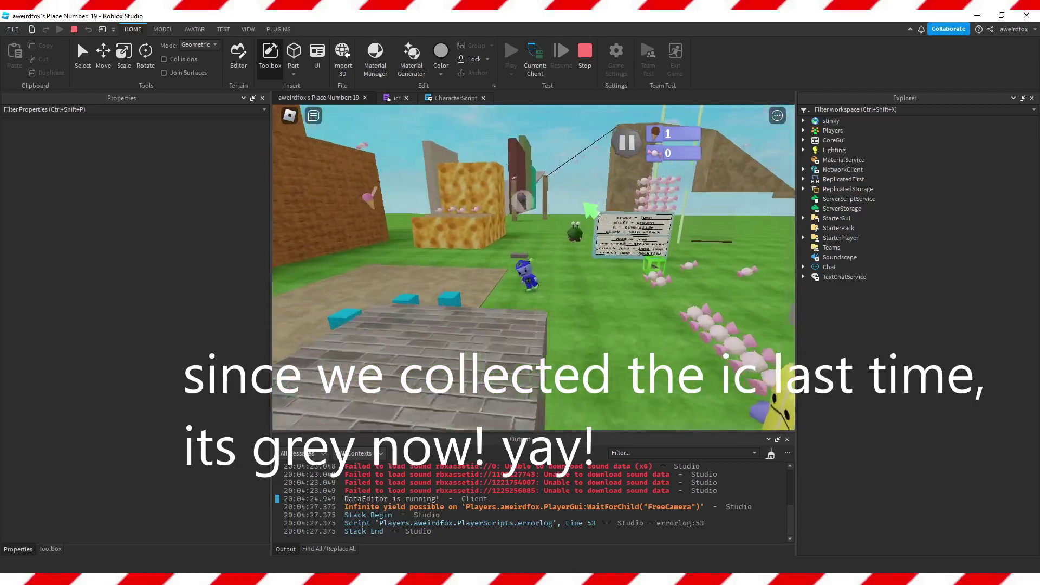
- Pause the game and view the ice cream list for the Test Map world
key("a")
key("p")
left_click(536, 233)
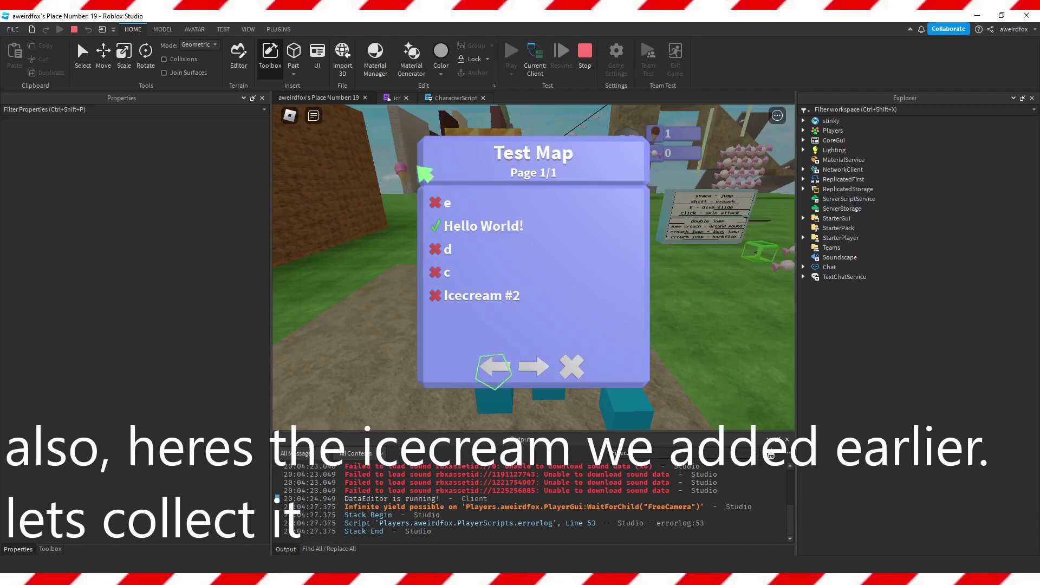
- Resume the game and walk the character to the new ice cream near the wooden wall to collect it
left_click(534, 218)
key("w")
right_click_drag(594, 240, 594, 241)
key("w")
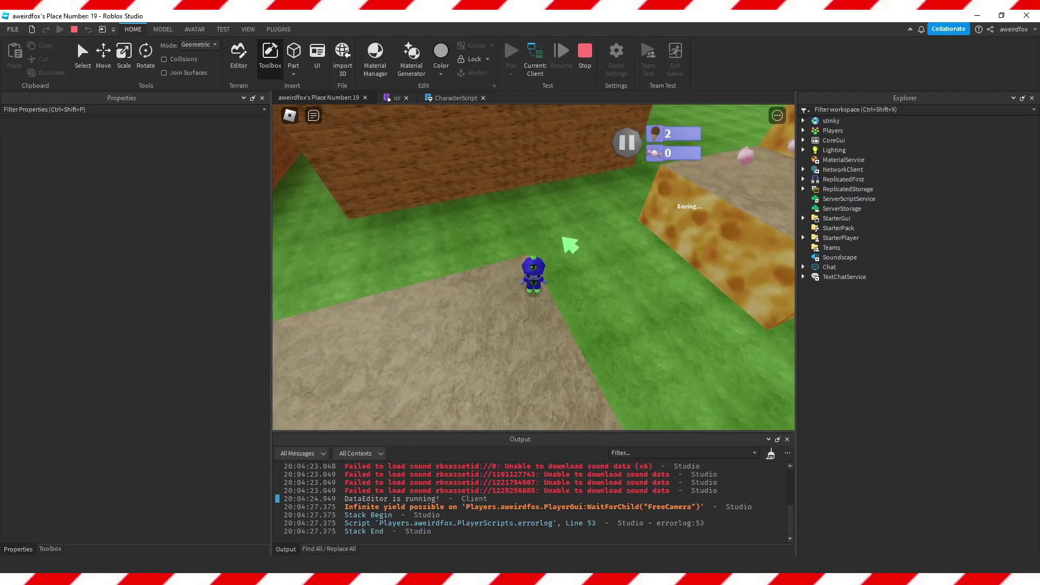
- Recheck the pause menu's ice cream list, close it and return to the game
key("p")
left_click(541, 233)
left_click(570, 366)
left_click(535, 202)
right_click_drag(581, 220, 580, 220)
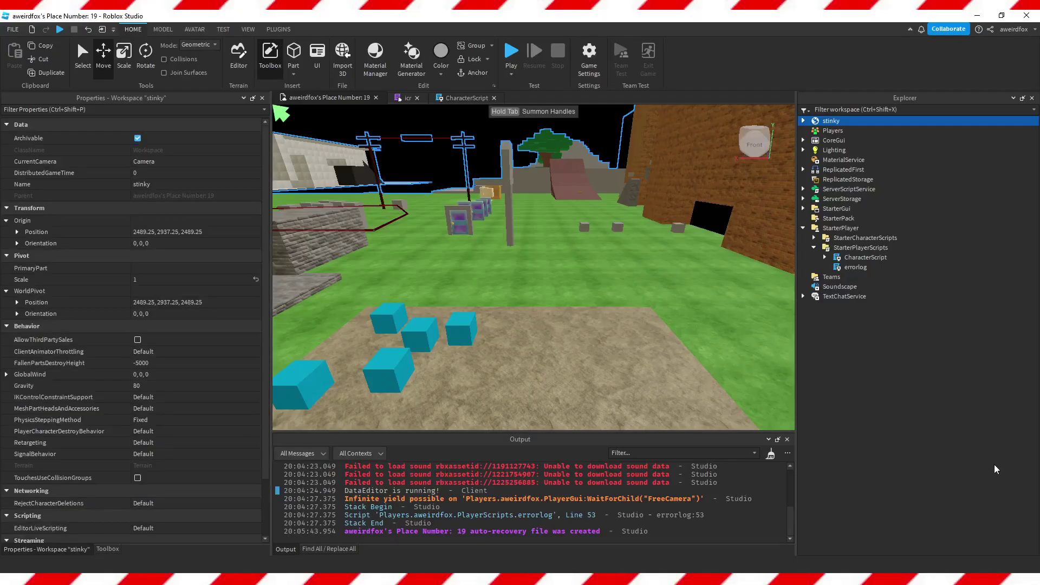
- Select the black TeleMap part in the wooden wall, expand it and inspect its "to" value
right_click_drag(545, 306, 543, 269)
key("w")
scroll(548, 276, "down", 3)
left_click(548, 276)
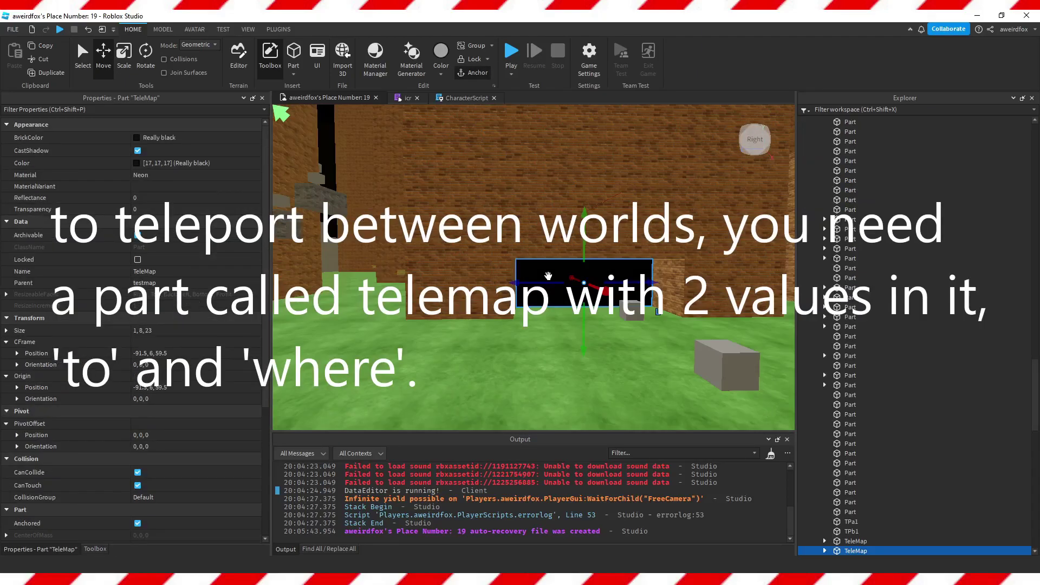
scroll(877, 348, "down", 8)
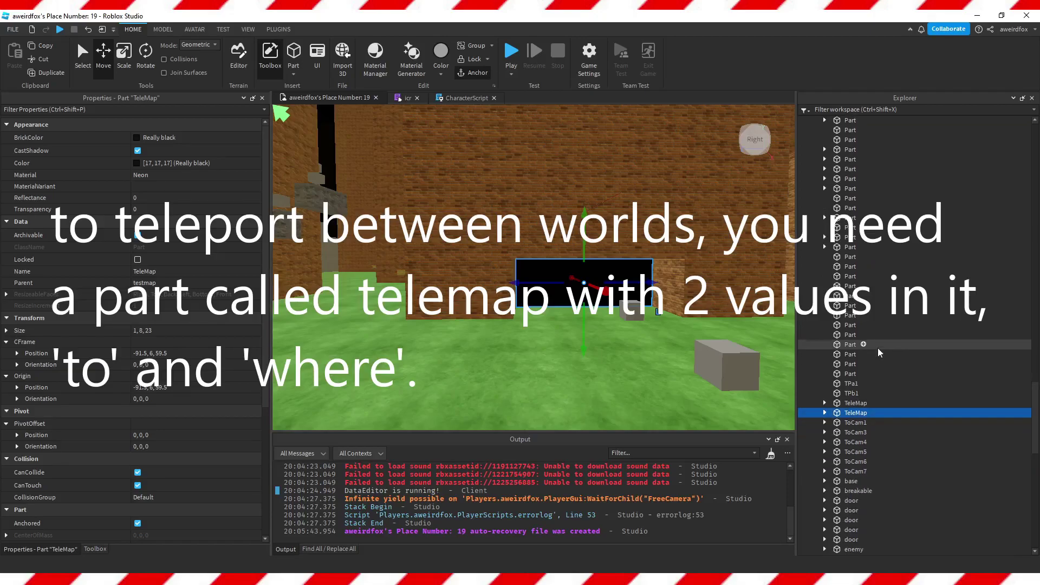
left_click(825, 330)
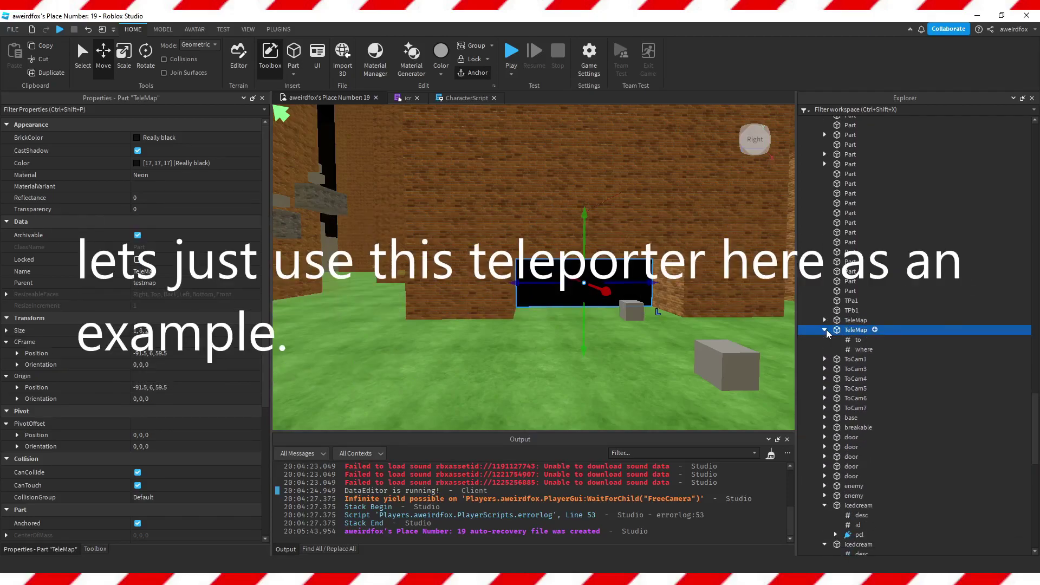
left_click(848, 340)
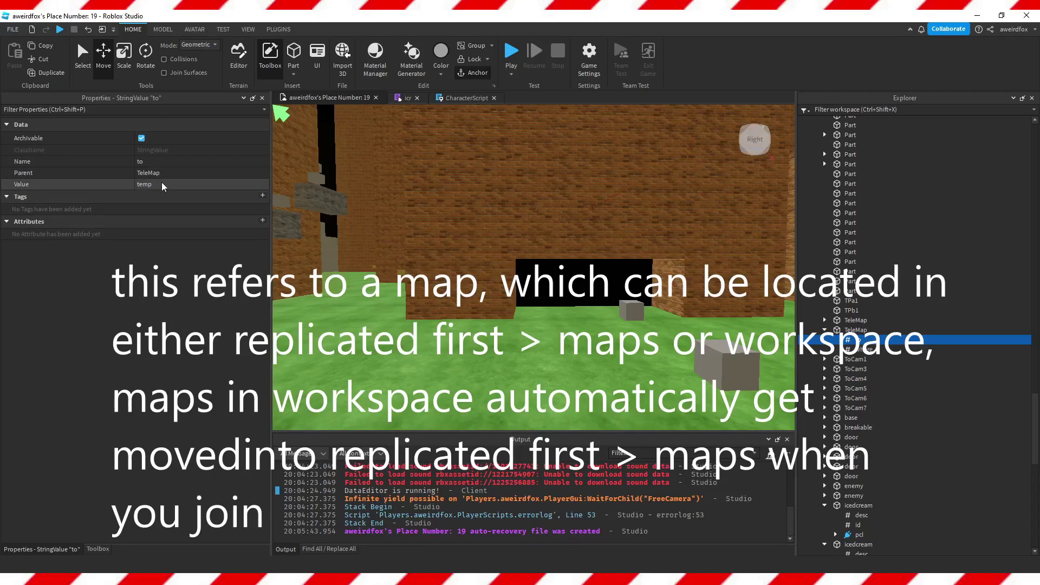
- Move the temp model from the workspace into the maps folder under ReplicatedFirst and expand it to see its contents
left_click_drag(1035, 410, 1035, 495)
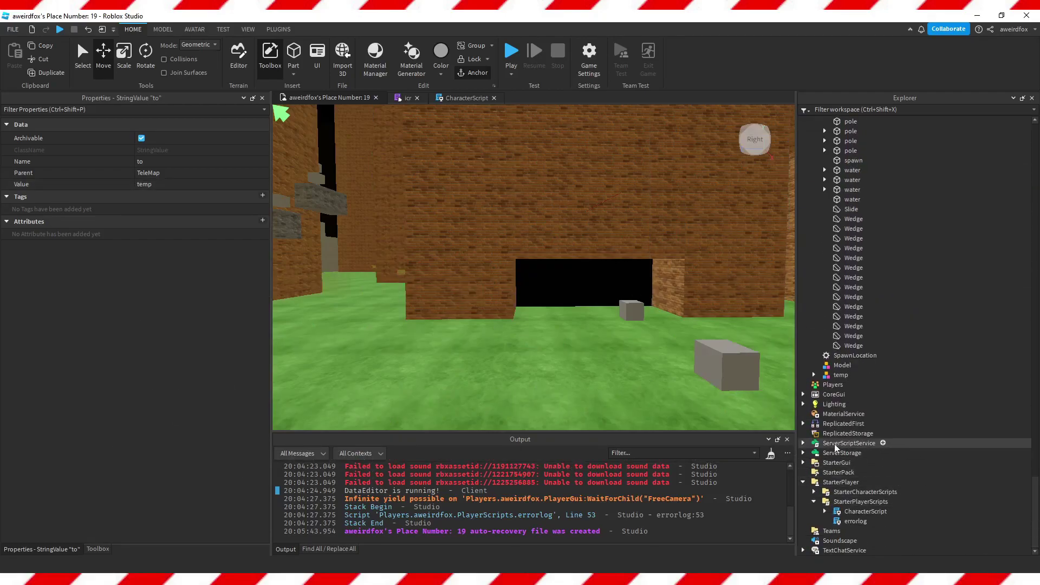
left_click(804, 424)
scroll(809, 430, "down", 2)
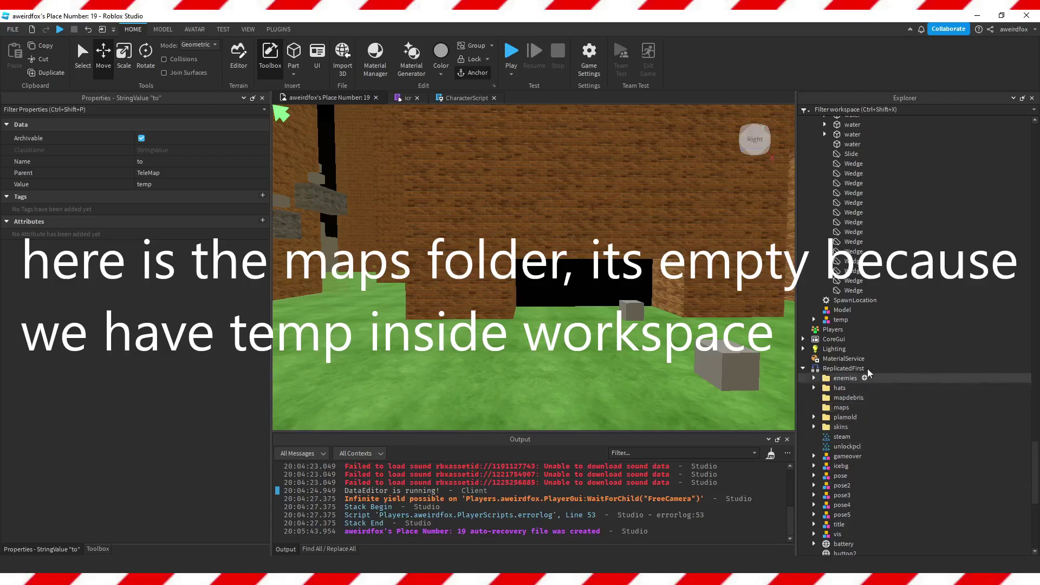
left_click_drag(832, 322, 835, 409)
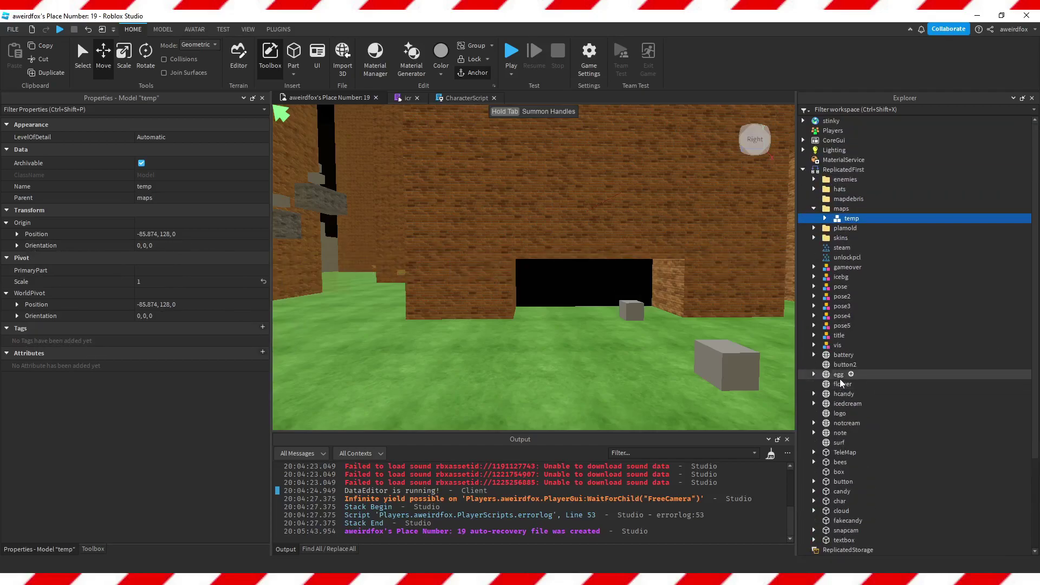
left_click(824, 219)
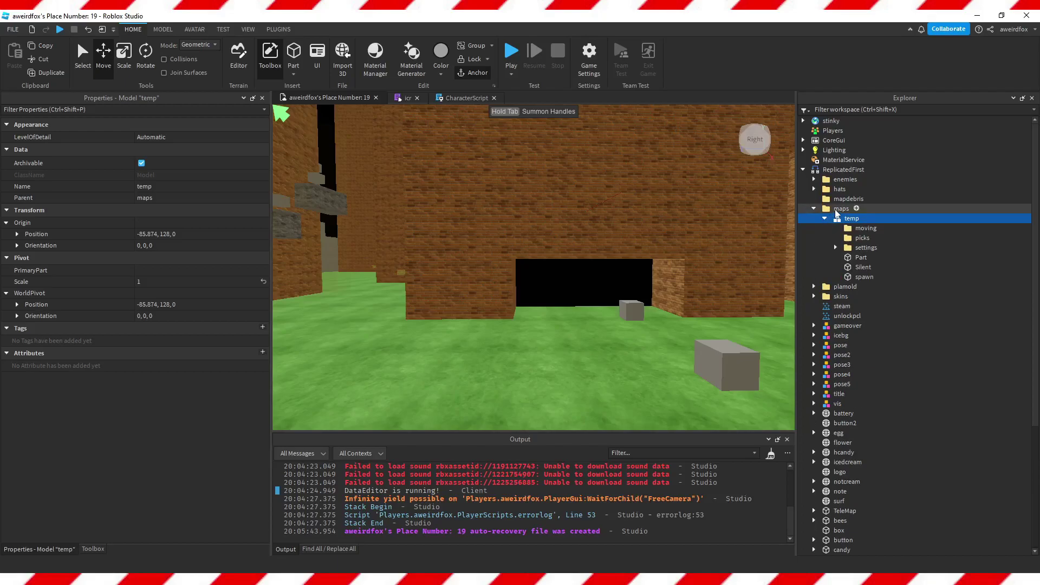
- Select the black TeleMap part in the brick wall and inspect its "to" and "where" values
left_click(803, 120)
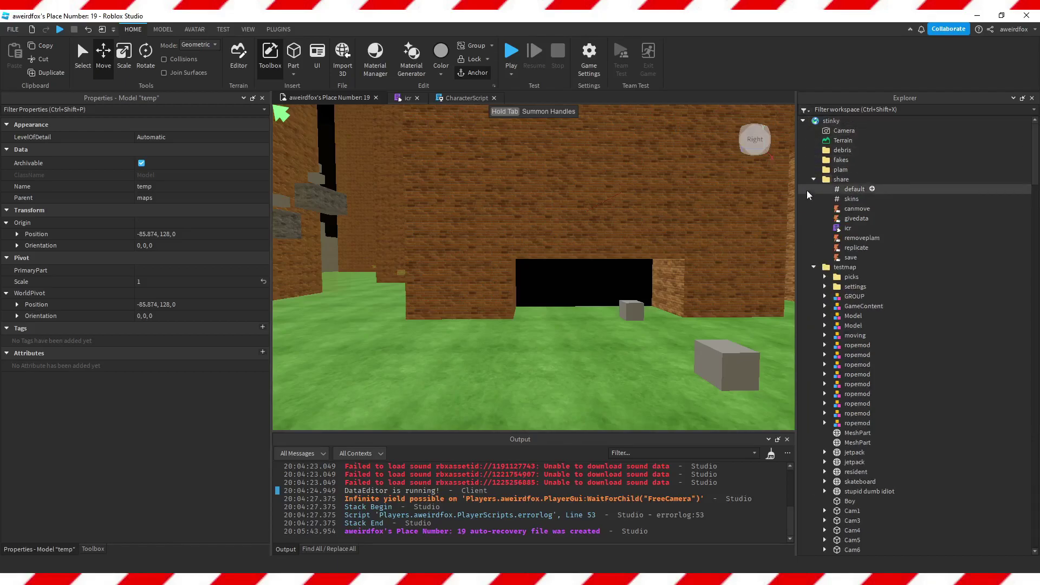
left_click(553, 278)
left_click(825, 413)
left_click(858, 423)
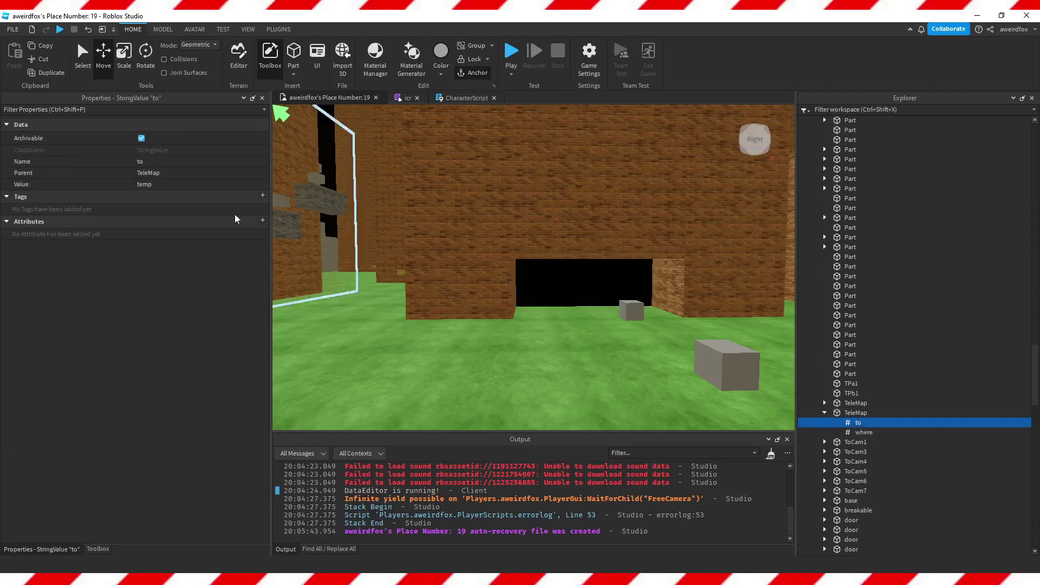
left_click(862, 432)
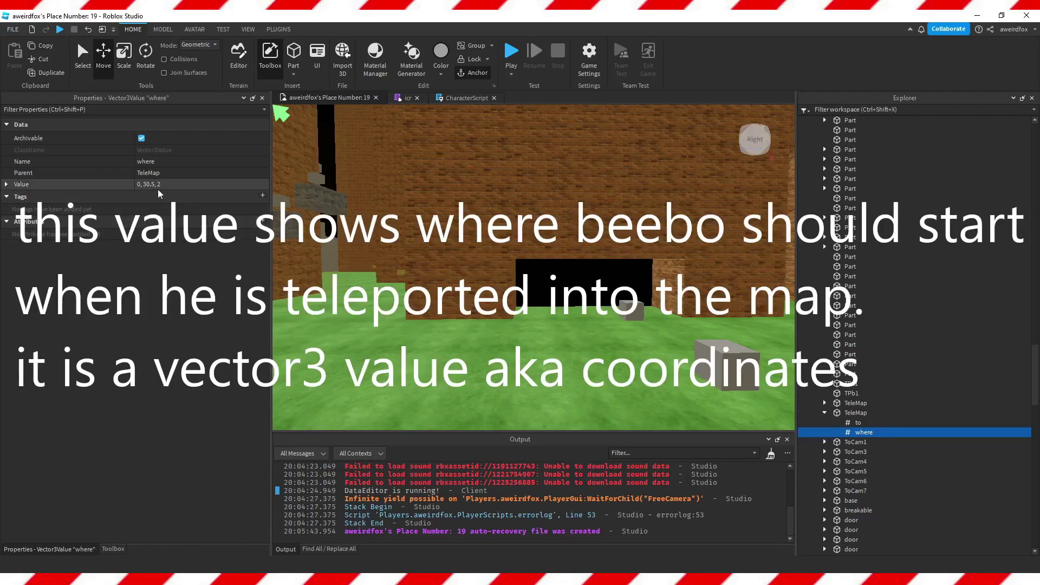
left_click(841, 413)
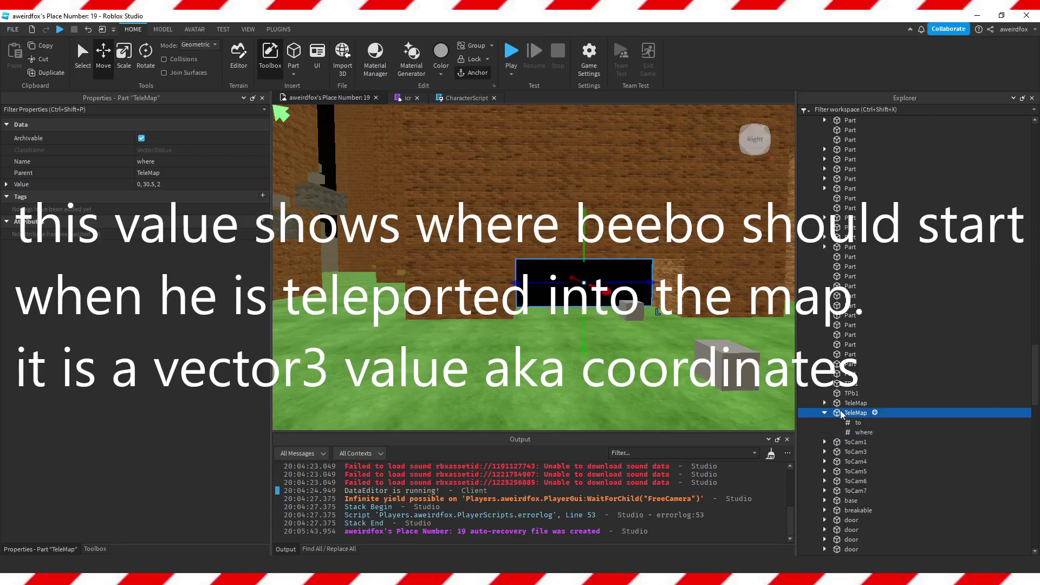
- Inspect the computer-shaped TeleMap's "to", "walkto" and "where" values and its cpu mesh
right_click_drag(475, 200, 484, 214)
mouse_move(554, 206)
right_mouse_down()
mouse_move(568, 222)
mouse_move(553, 219)
right_mouse_up()
key("w")
key("s")
left_click(553, 218)
left_click(826, 404)
left_click(857, 413)
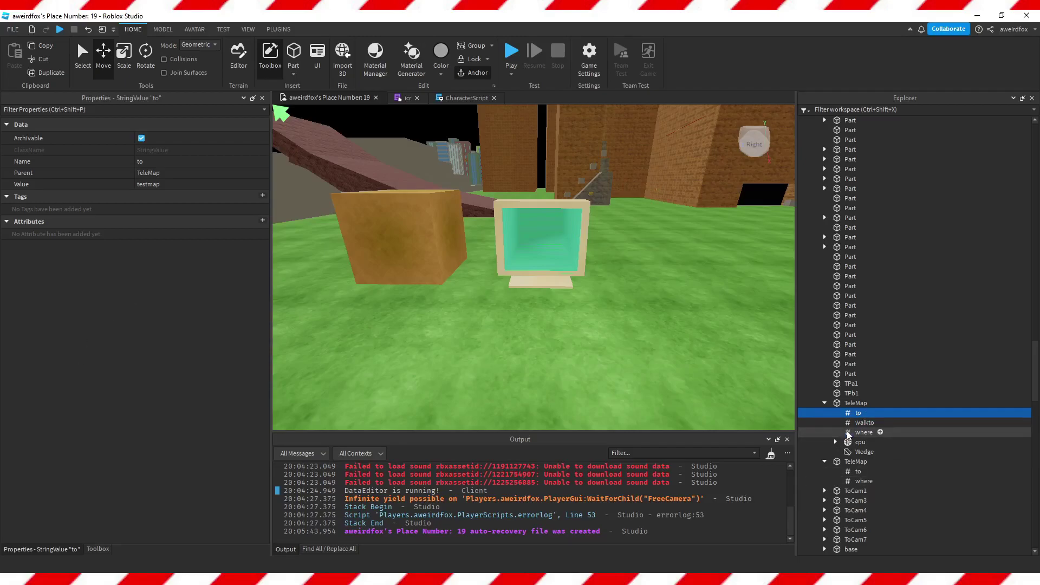
left_click(863, 423)
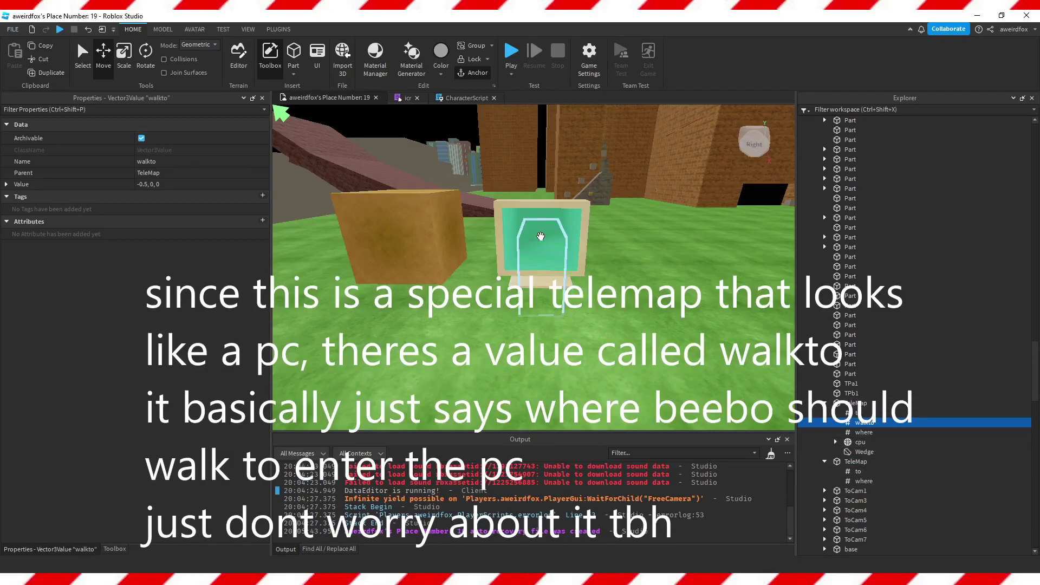
left_click(849, 433)
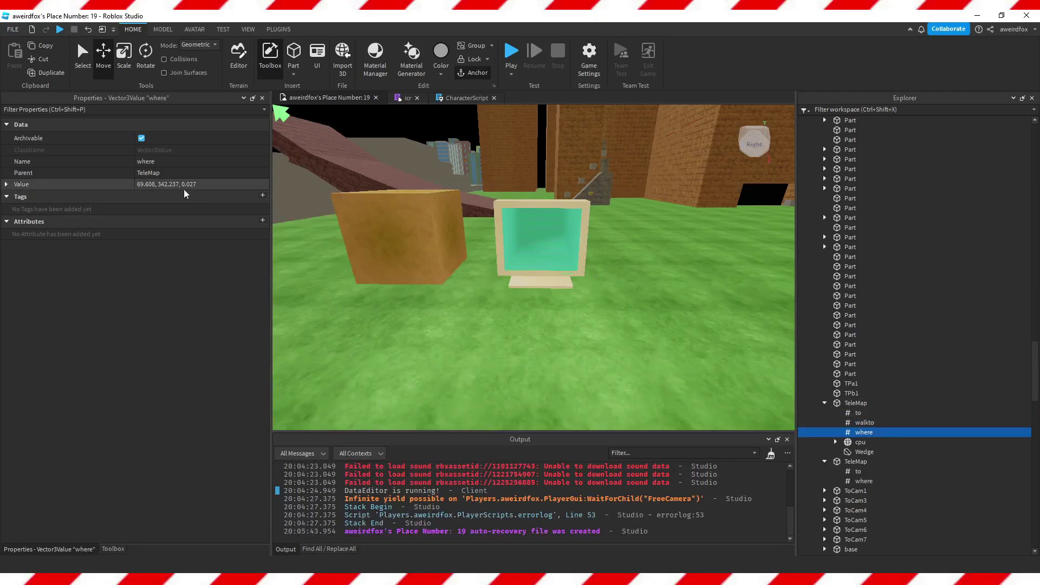
left_click(850, 442)
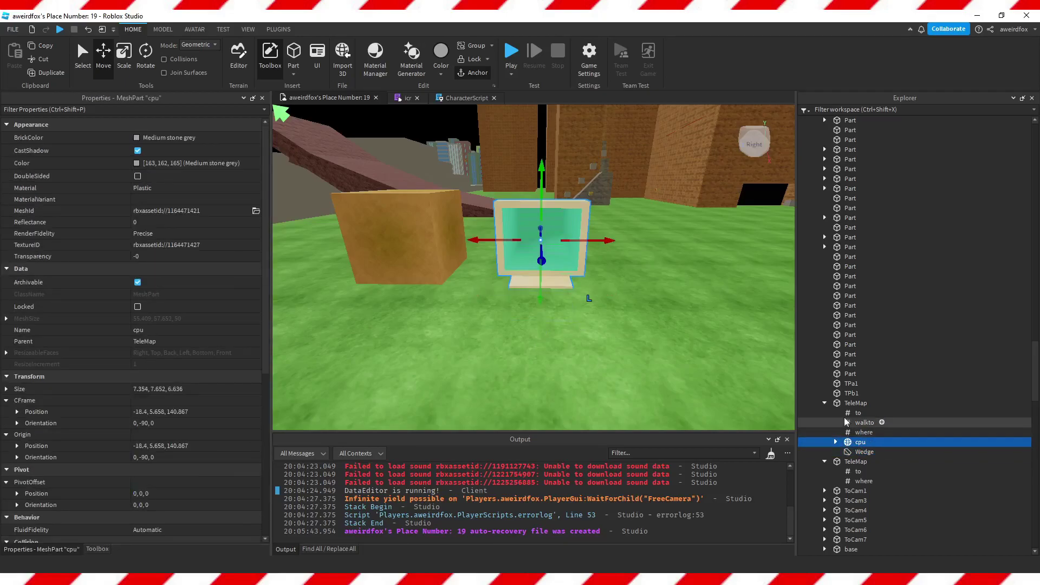
- Duplicate the computer-shaped TeleMap and place the copy beside the original
left_click(856, 403)
key("ctrl+d")
left_click_drag(576, 262, 628, 262)
scroll(877, 393, "down", 4)
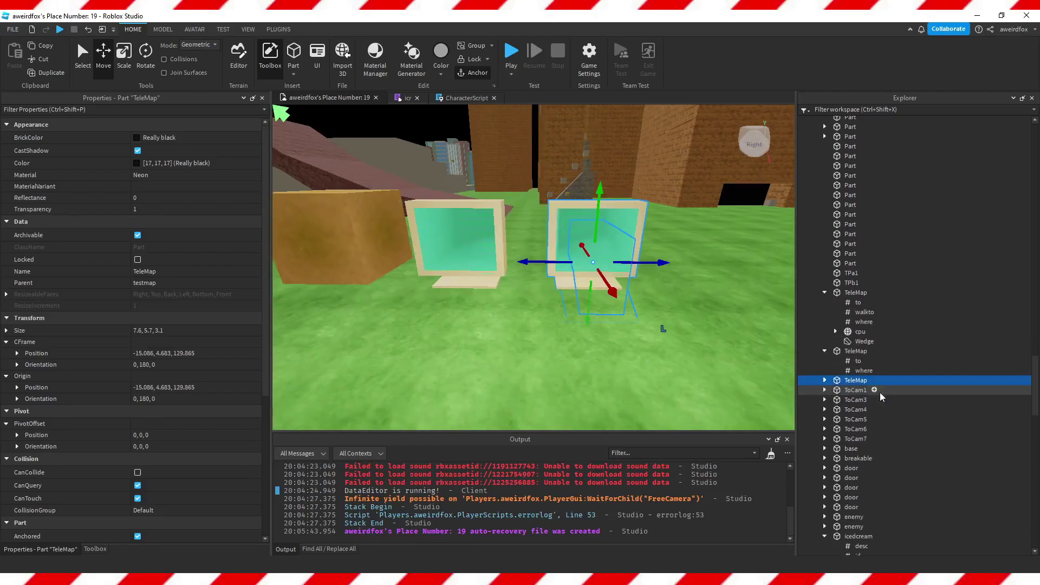
- Collapse the share and testmap folders and move testmap into the maps folder under ReplicatedFirst
left_click_drag(1035, 383, 1036, 152)
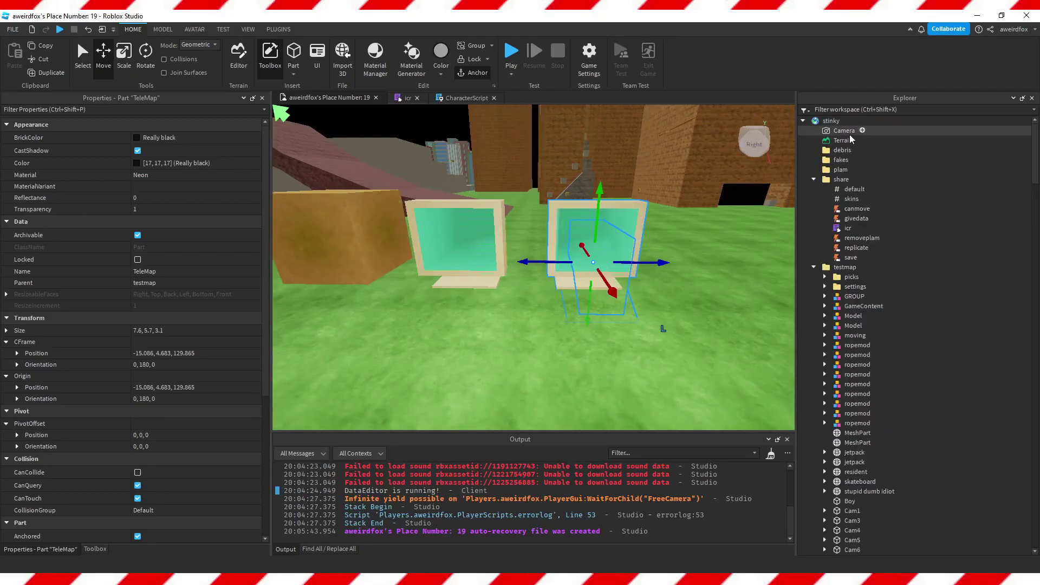
left_click(813, 179)
left_click(813, 188)
left_click_drag(829, 190, 844, 301)
- Duplicate the temp map in the maps folder, move the copy into the workspace and bring its parts into view
left_click(847, 306)
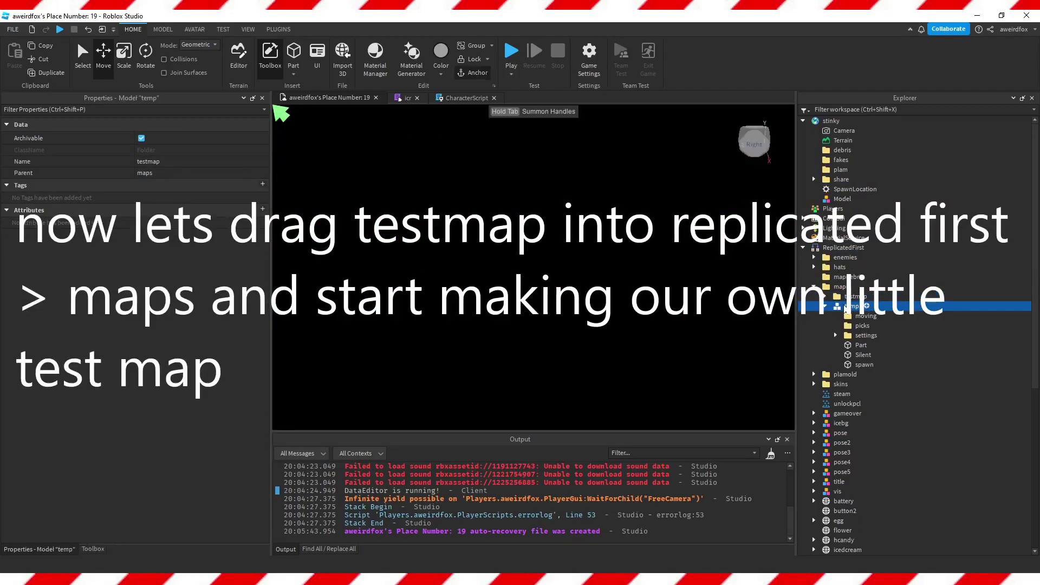
key("ctrl+d")
left_click_drag(851, 375, 831, 122)
right_click_drag(661, 209, 610, 376)
key("w")
key("w")
right_click_drag(652, 341, 652, 340)
left_click(814, 208)
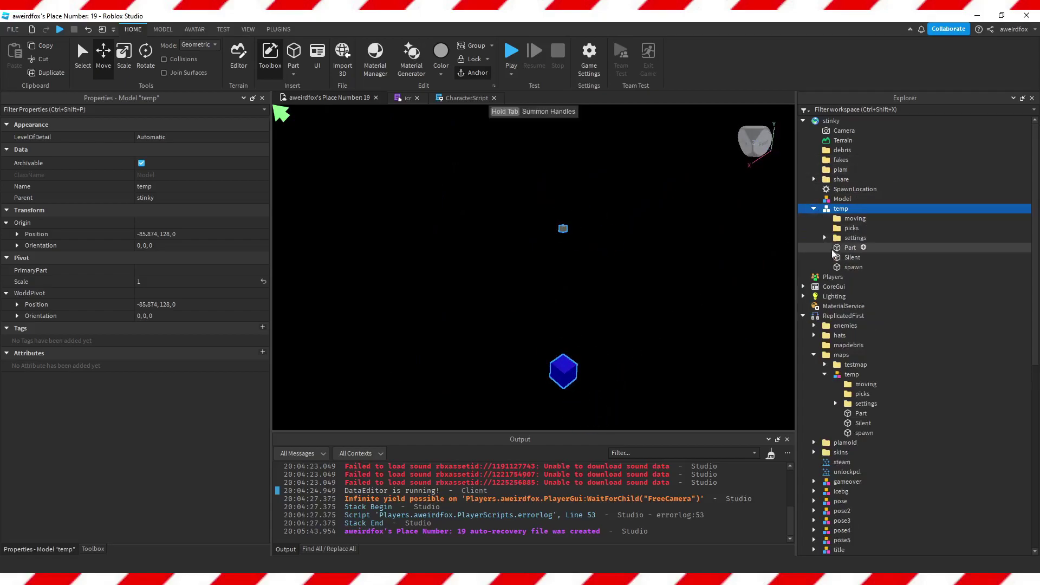
- Expand the workspace copy's settings folder and rename the temp model as testmap2
left_click(824, 238)
left_click(844, 256)
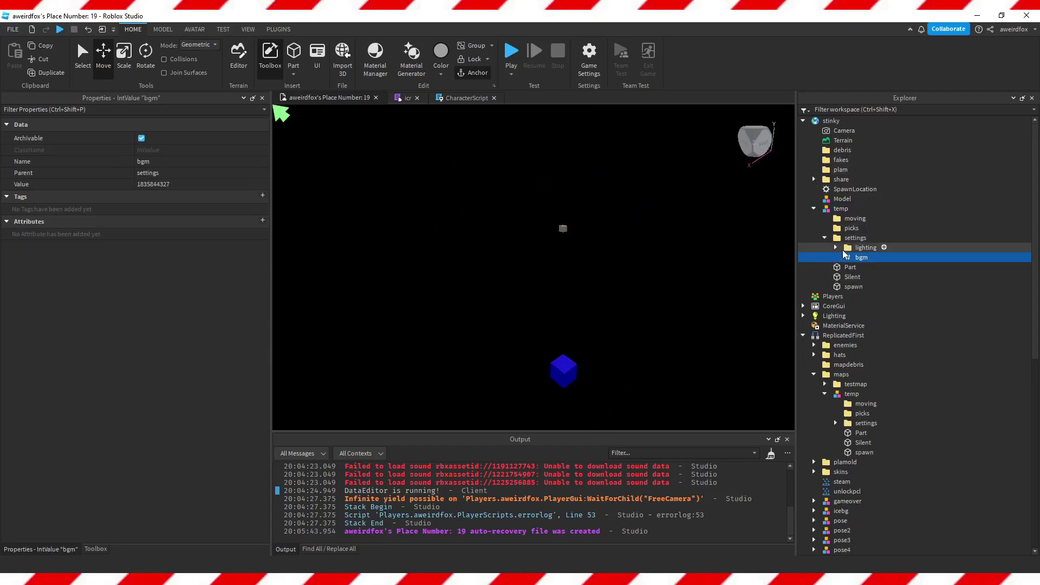
left_click(840, 209)
left_click(163, 186)
type("testma")
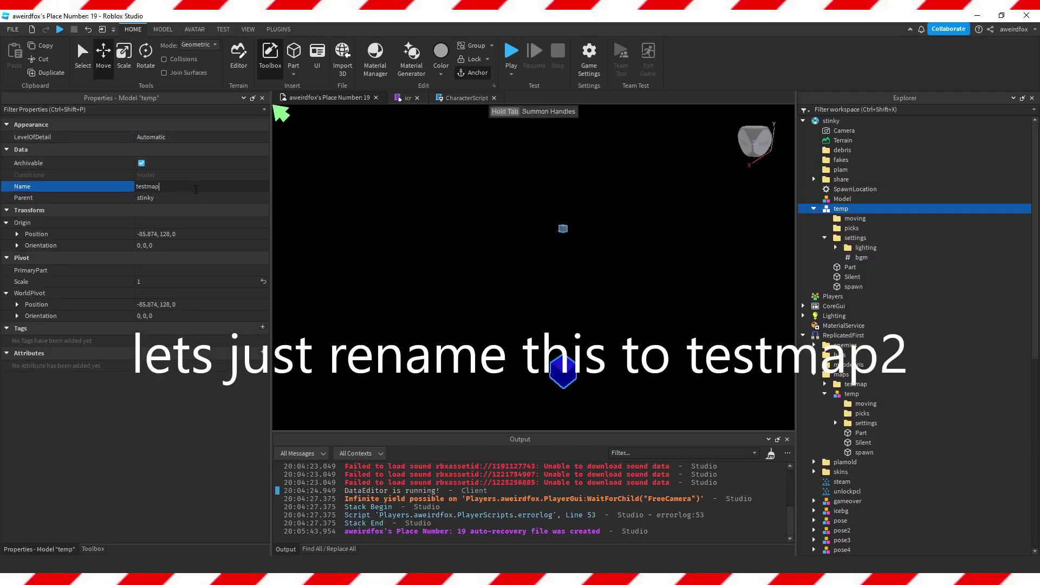
type("p")
key("Return")
left_click(221, 186)
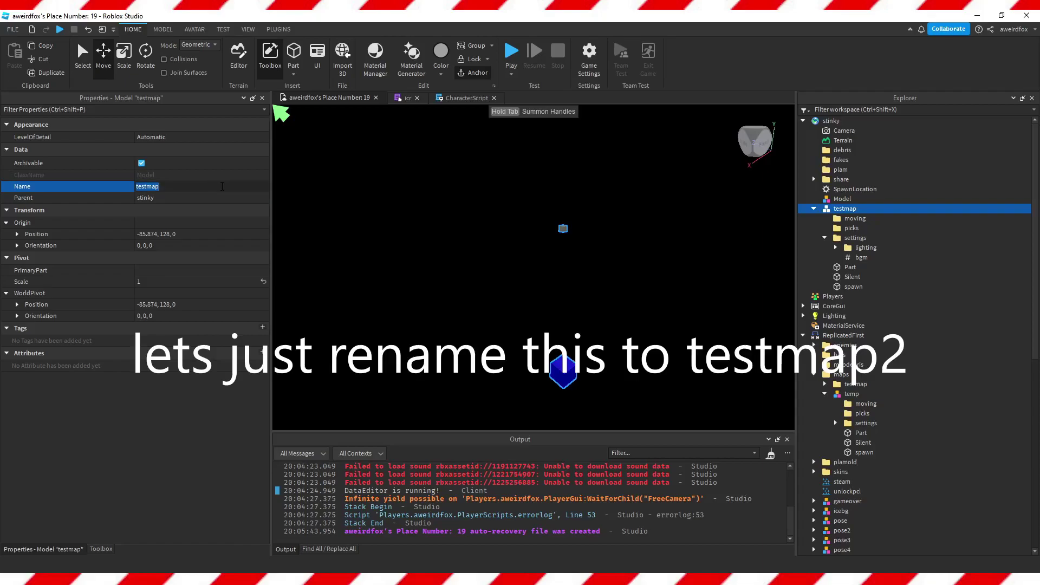
type("2")
key("Return")
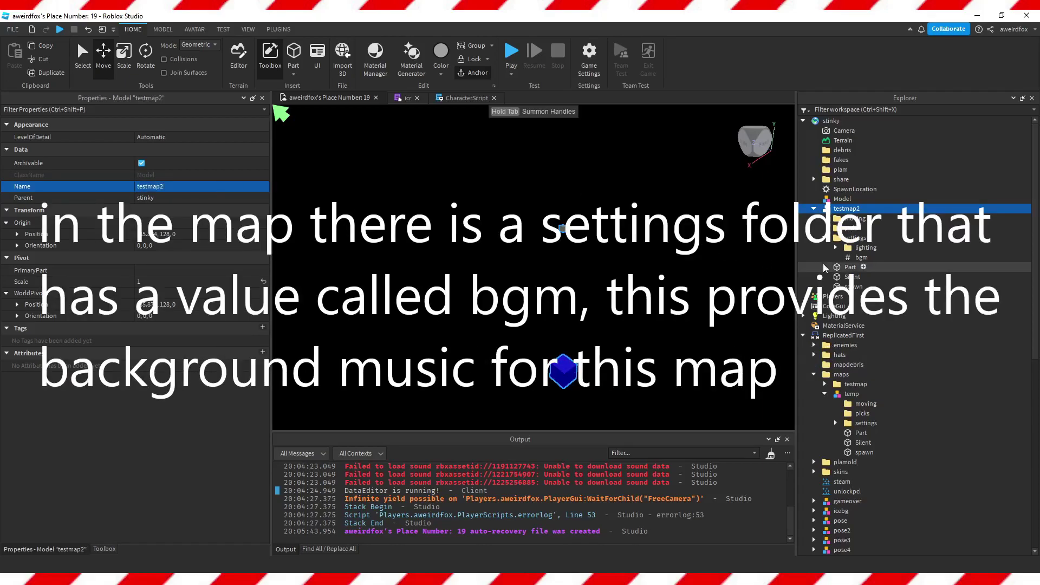
- Duplicate the bgm value in testmap2's settings and rename the copy as bgmP
left_click(861, 256)
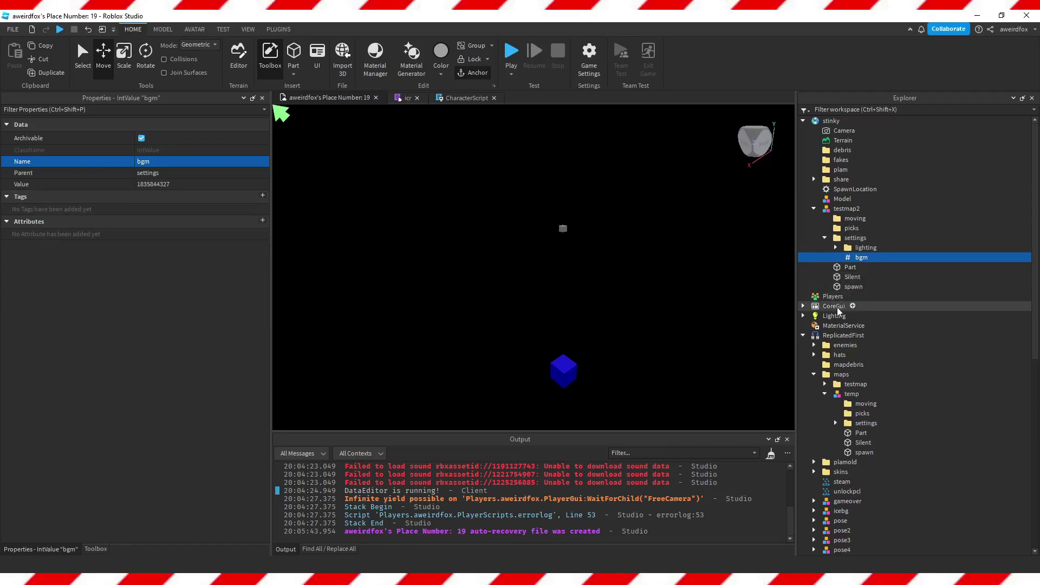
key("ctrl+d")
left_click(162, 164)
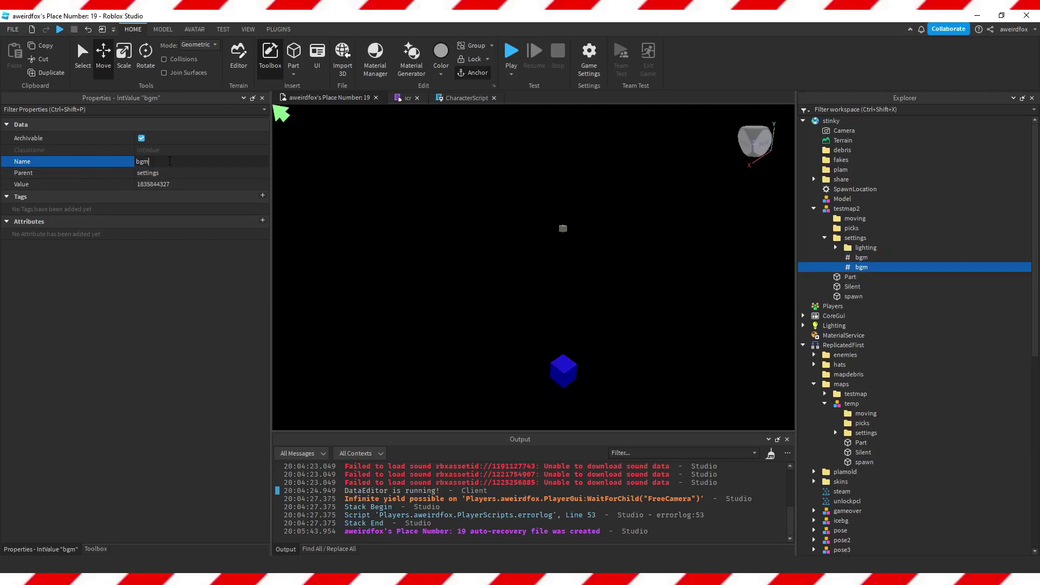
type("P")
key("Return")
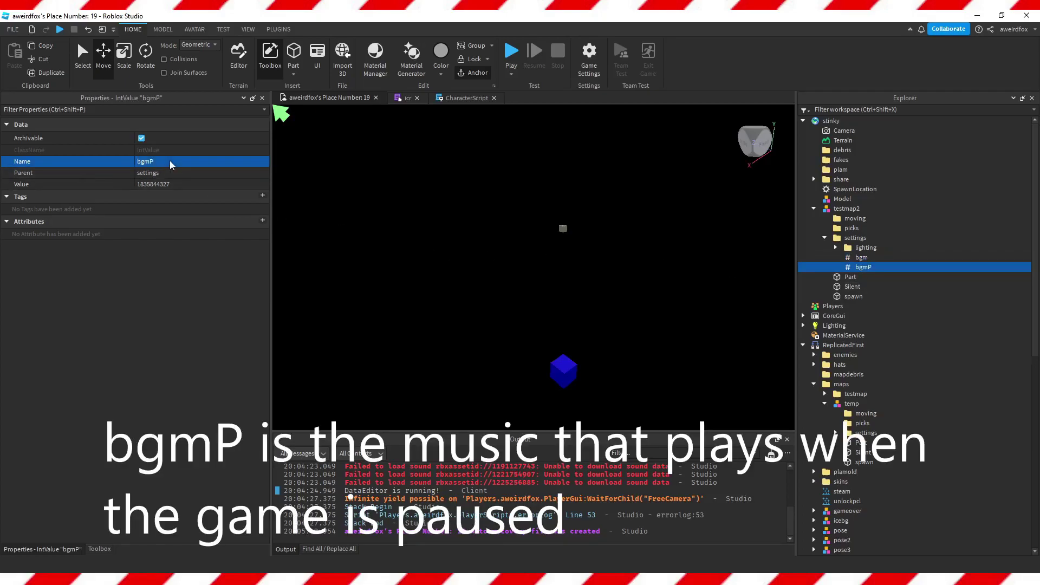
- Duplicate the bgmP value and name the copy bgmC
key("ctrl+d")
left_click(205, 167)
type("C")
key("Return")
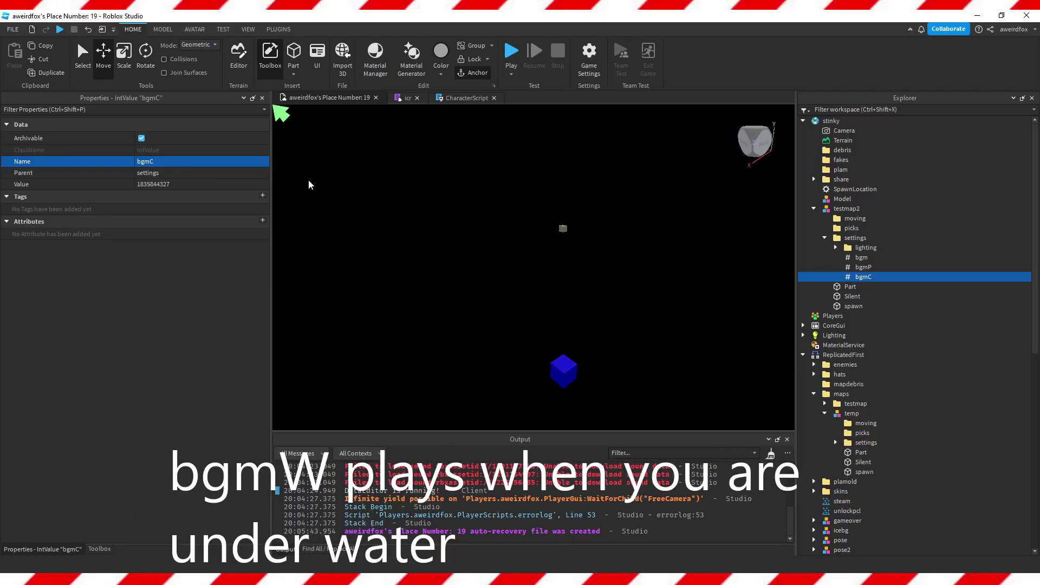
- Create another music value named bgmW in testmap2's settings by duplicating bgmC
key("ctrl+d")
left_click(228, 162)
key("BackSpace")
type("W")
key("Return")
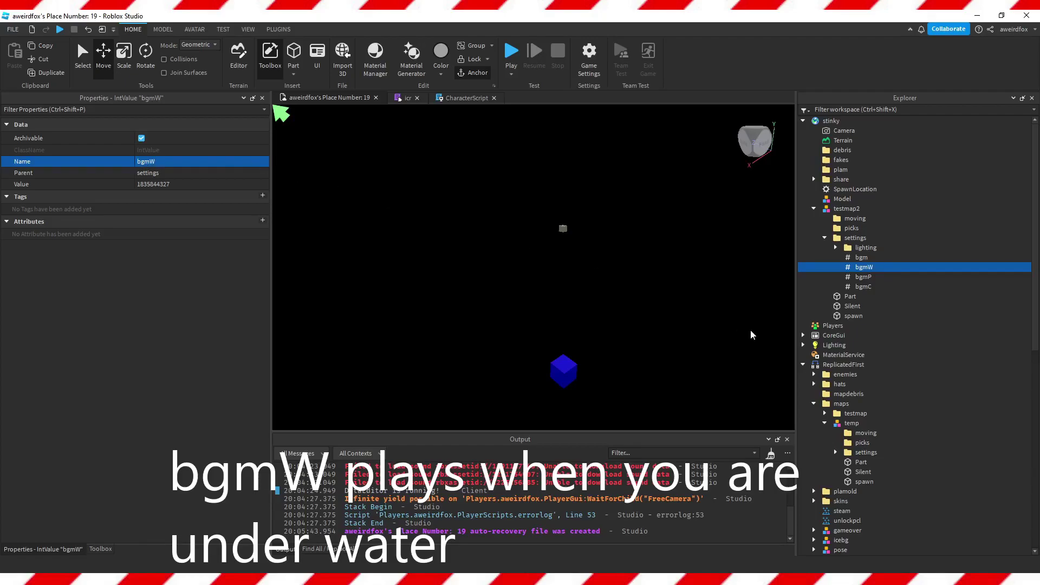
- Check the music values in testmap's settings, then duplicate bgmW in testmap2 and rename the copy as bgmA
left_click(825, 413)
left_click(835, 433)
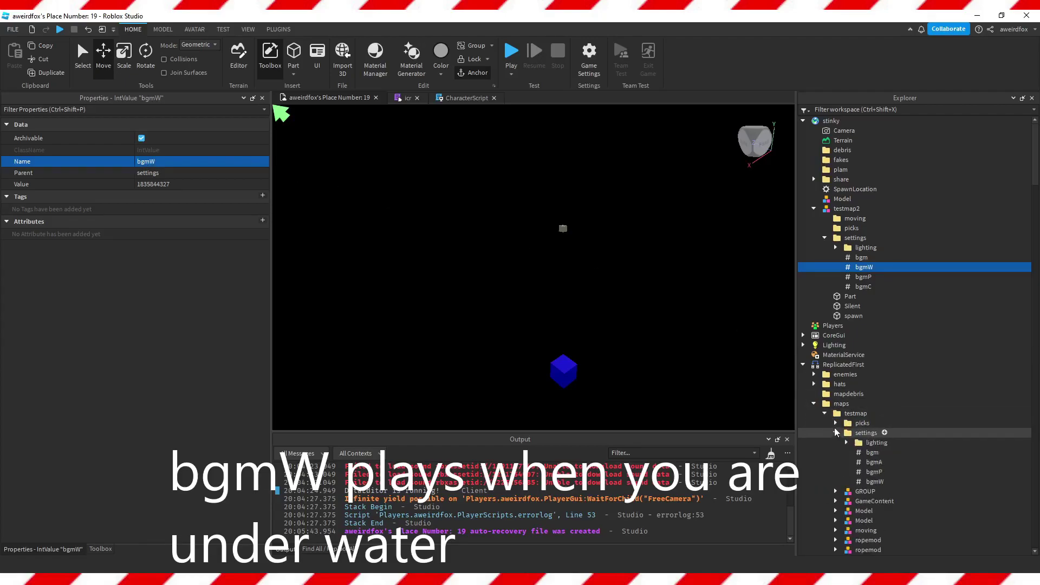
left_click(824, 413)
left_click(825, 422)
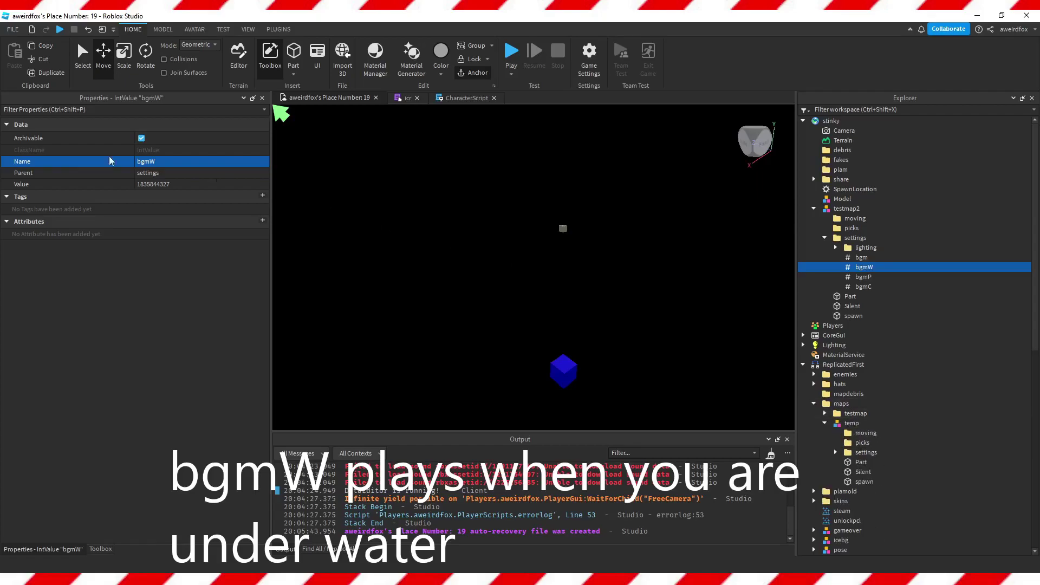
key("ctrl+d")
left_click(157, 164)
key("BackSpace")
type("A")
key("Return")
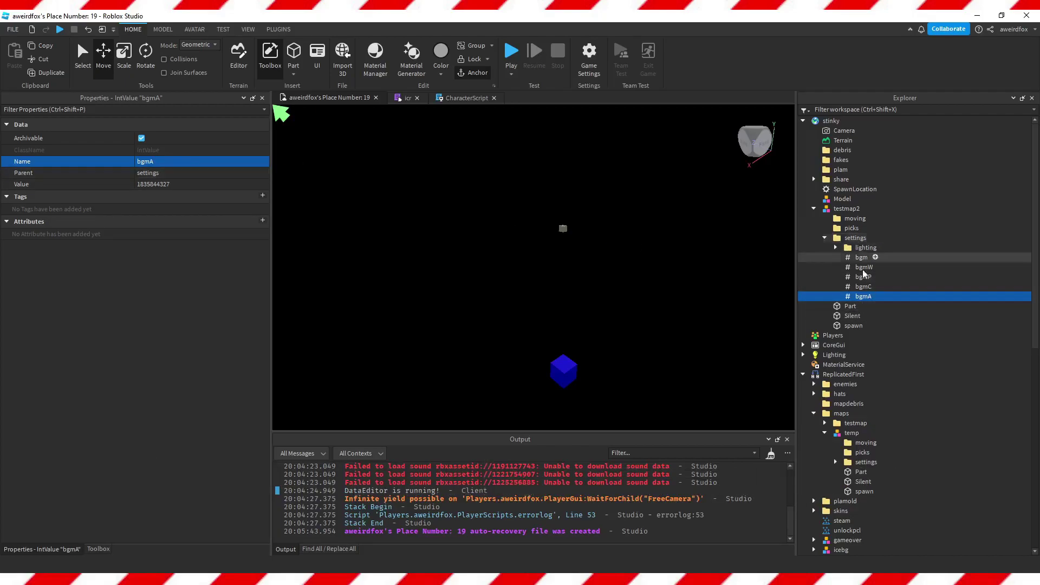
- Expand testmap2's lighting folder, try a Brightness of 3 on the Lighting service and restore it to 1
left_click(835, 247)
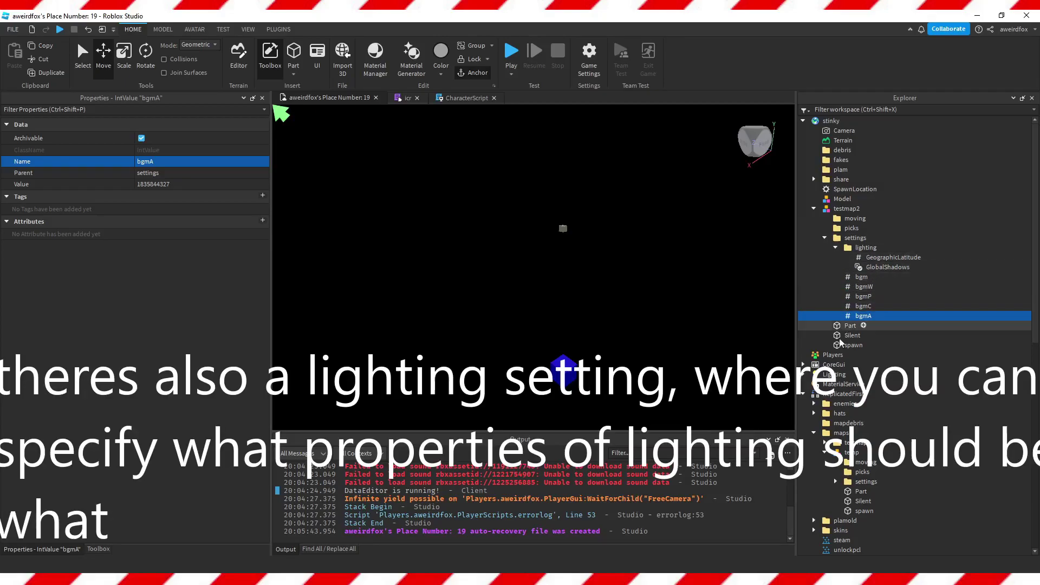
left_click(834, 374)
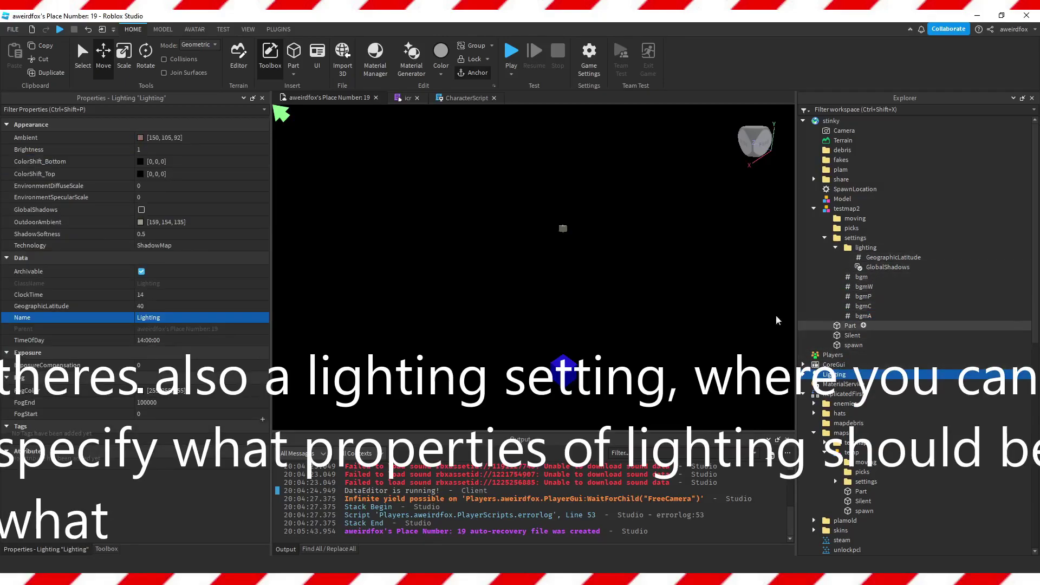
left_click(161, 149)
type("3")
key("Return")
left_click(168, 153)
type("1")
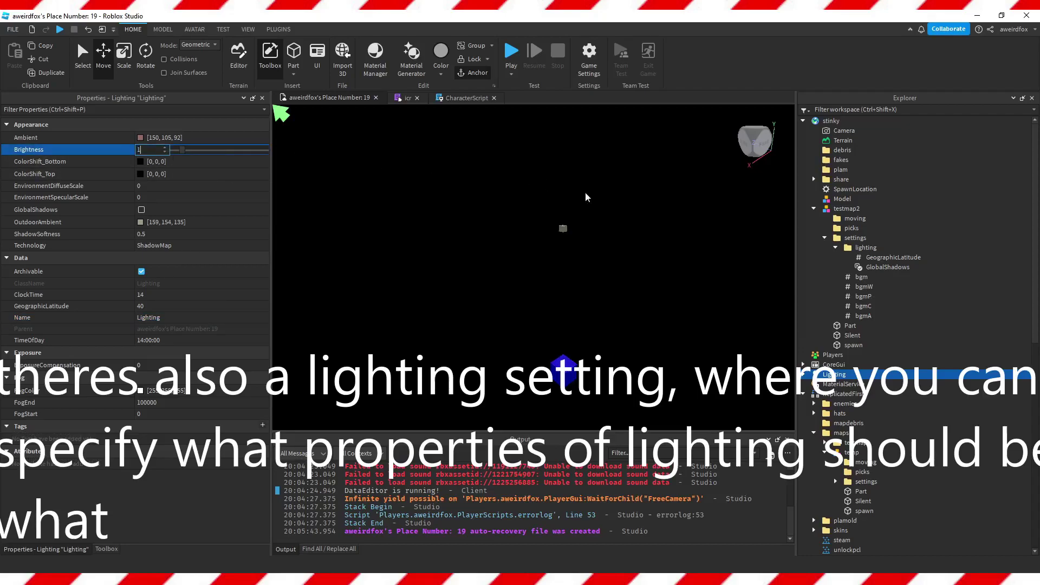
key("Return")
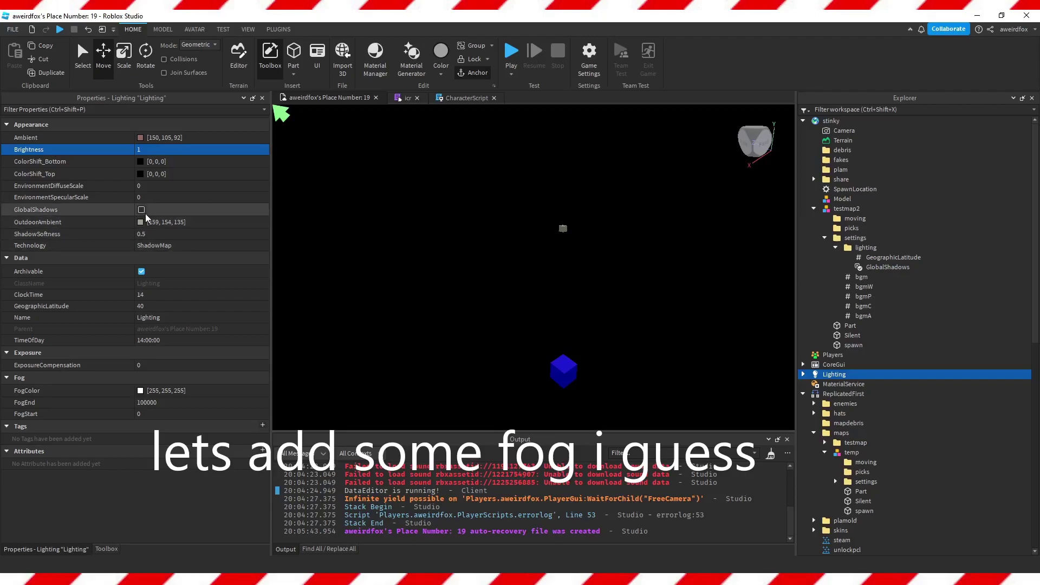
- Add a NumberValue named FogEnd to testmap2's lighting folder and set its value to 1000
left_click(878, 247)
left_click(886, 248)
type("va")
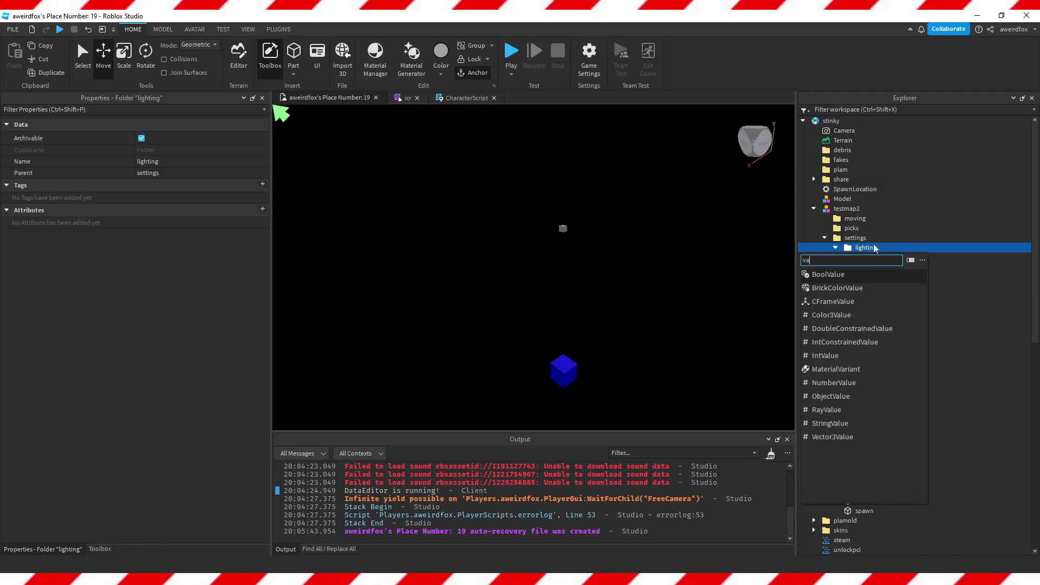
left_click(824, 384)
left_click(872, 277)
left_click(170, 162)
type("FogEnd")
key("Return")
left_click(169, 184)
type("1000")
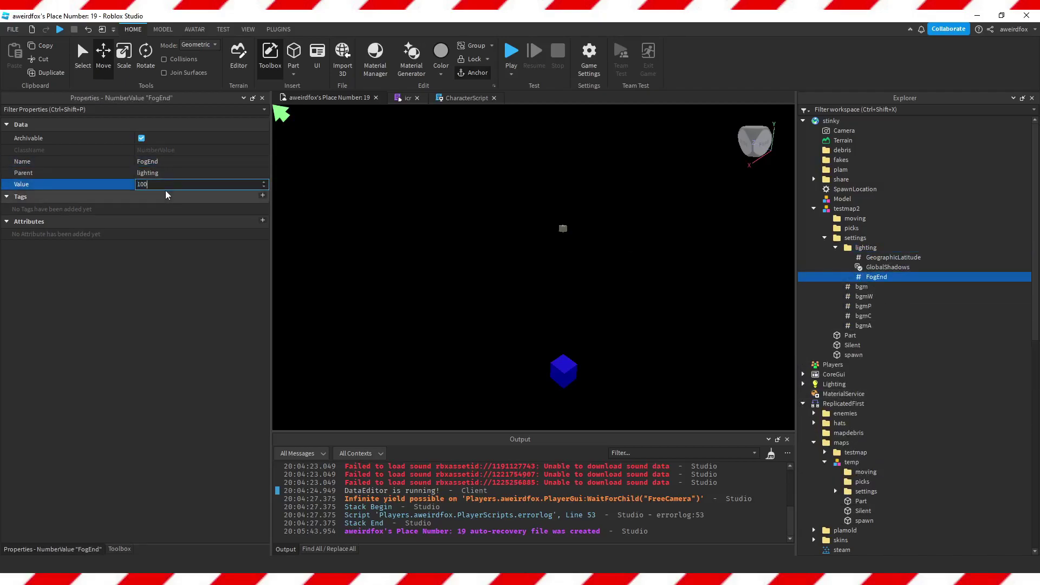
key("Return")
- Try a FogEnd of 1000 on the Lighting service, then set it to 1000000
left_click(837, 384)
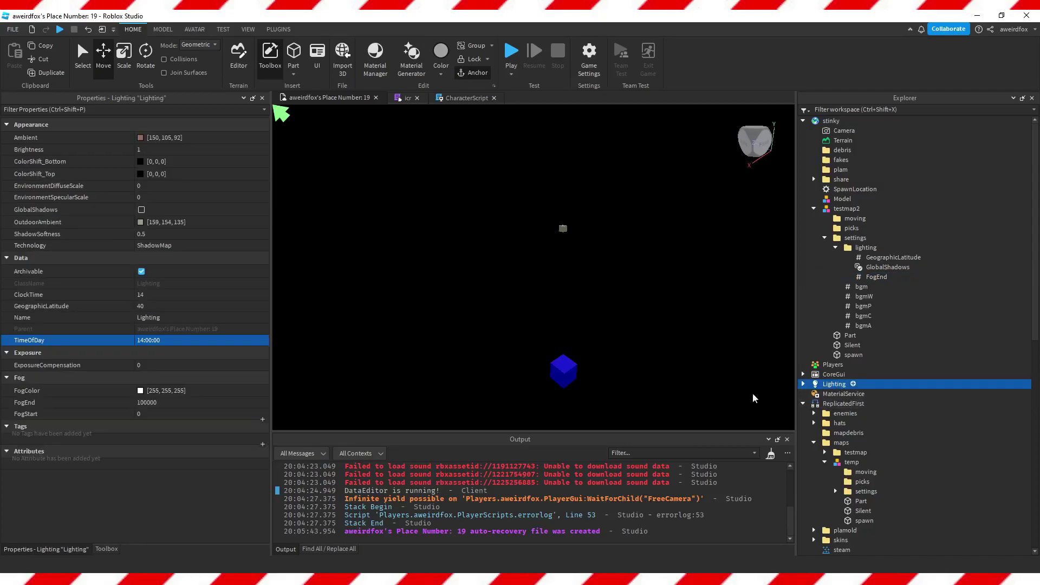
left_click(203, 404)
type("1000")
key("Return")
key("w")
right_click_drag(548, 382, 547, 381)
left_click(161, 404)
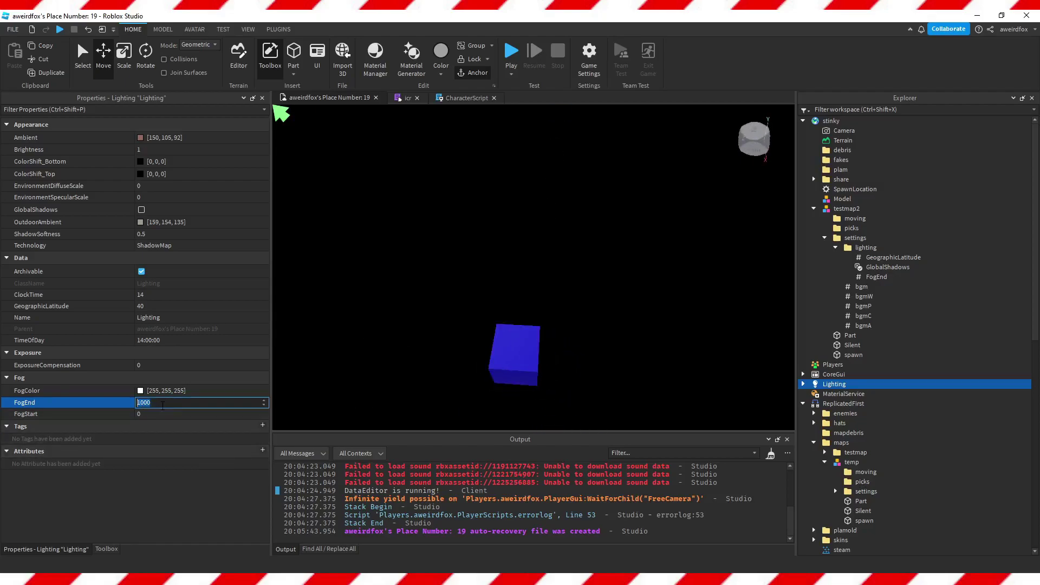
type("000")
key("Return")
right_click_drag(411, 216, 411, 216)
key("s")
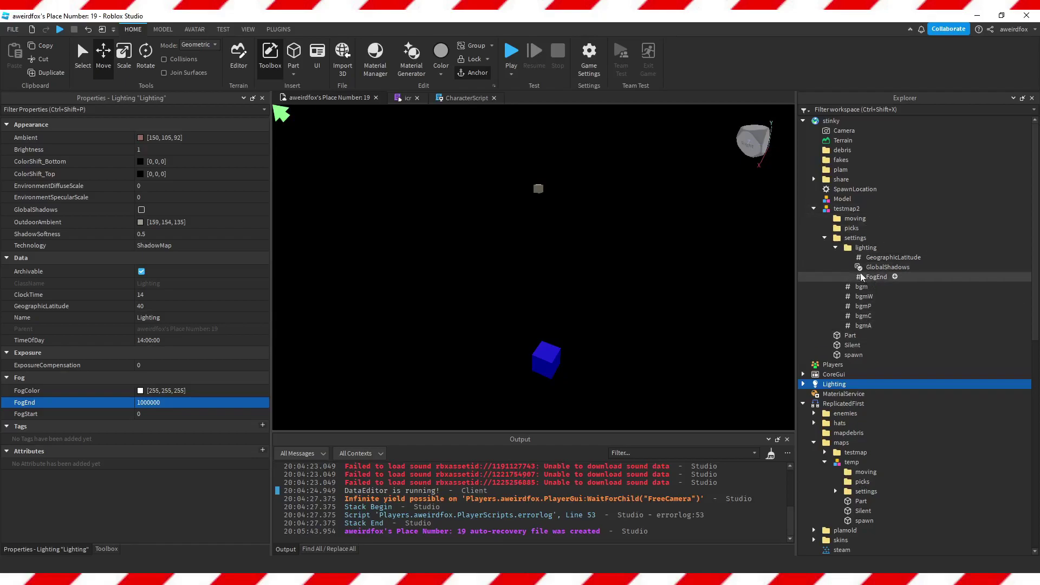
- Scale testmap2's base Part into a platform of about 107.3 by 4 by 85.6
left_click(825, 238)
left_click(850, 248)
left_click(122, 57)
right_click_drag(480, 294, 480, 295)
left_click_drag(510, 356, 467, 420)
left_click_drag(487, 340, 384, 296)
left_click_drag(478, 284, 535, 217)
left_click_drag(565, 288, 686, 309)
key("s")
key("a")
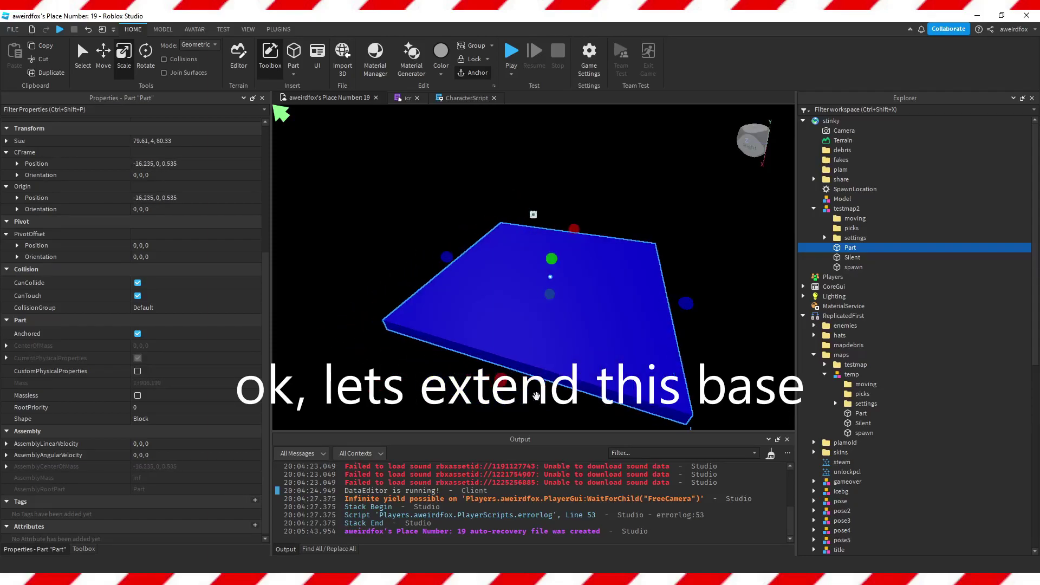
left_click_drag(501, 407, 485, 429)
key("s")
key("a")
left_click_drag(454, 279, 442, 276)
key("w")
- Set the base Part's BrickColor to Dark stone grey and its material to Marble
right_click_drag(487, 236, 622, 258)
key("d")
key("w")
key("d")
scroll(233, 165, "up", 5)
scroll(234, 165, "up", 2)
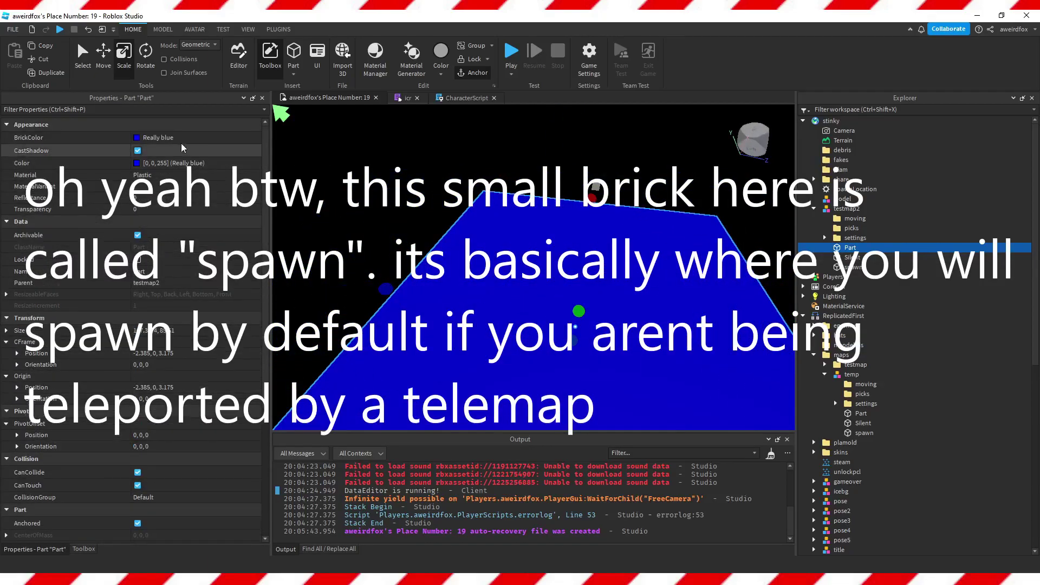
left_click(184, 138)
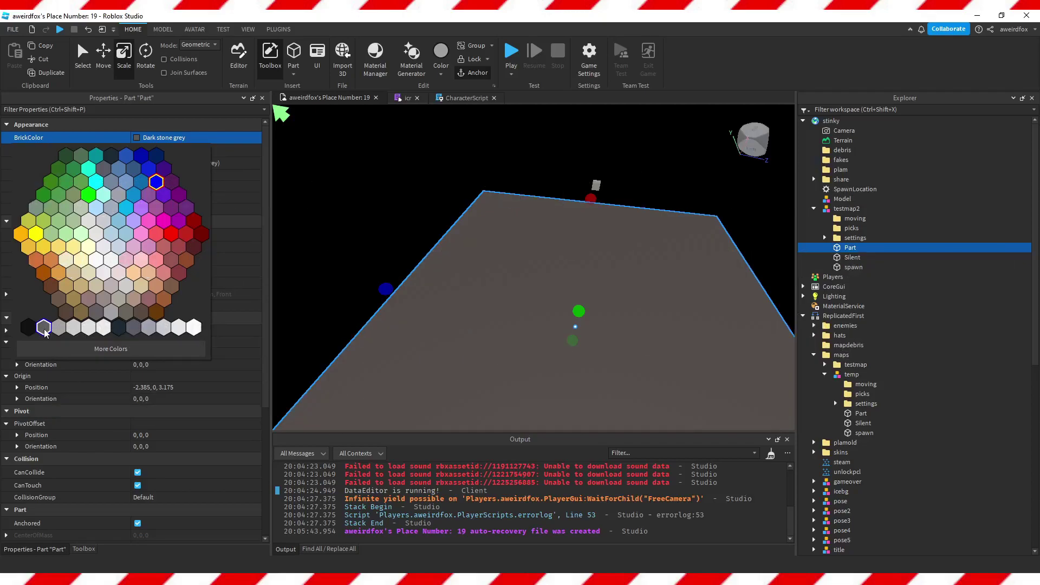
left_click(43, 330)
left_click(153, 174)
left_click(143, 209)
scroll(557, 288, "up", 3)
scroll(558, 288, "down", 5)
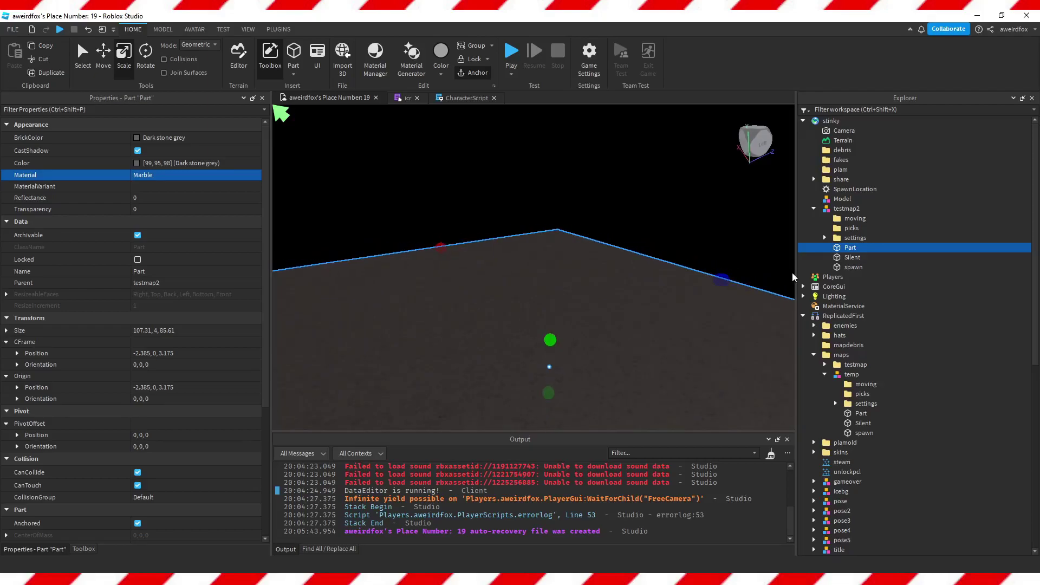
- Copy the jetpack from the testmap model in the maps folder and paste it into testmap2
left_click(823, 365)
scroll(820, 363, "down", 3)
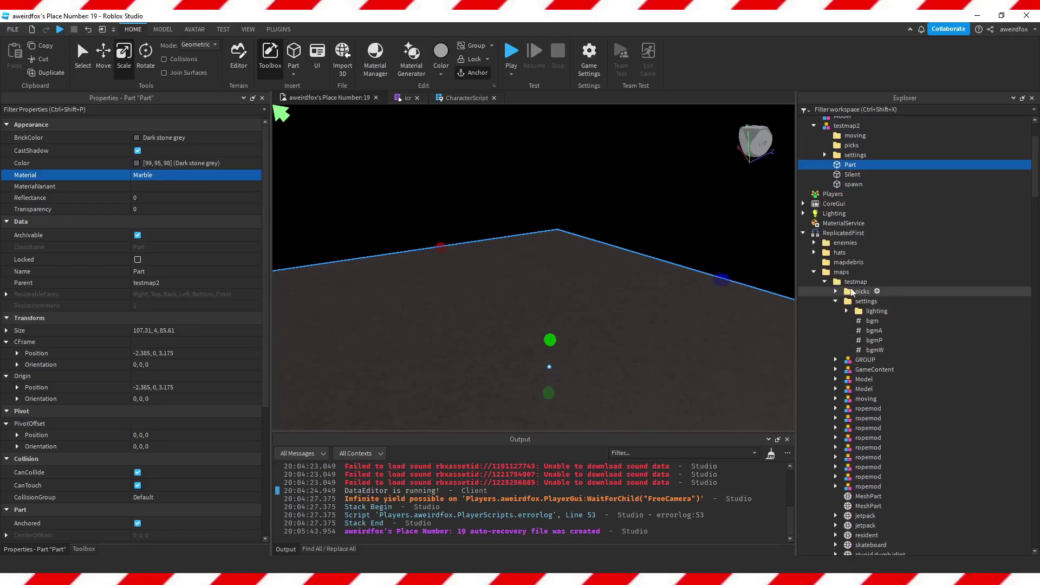
scroll(834, 304, "down", 5)
left_click(858, 328)
key("ctrl+c")
scroll(857, 303, "up", 8)
left_click(845, 208)
right_click(846, 209)
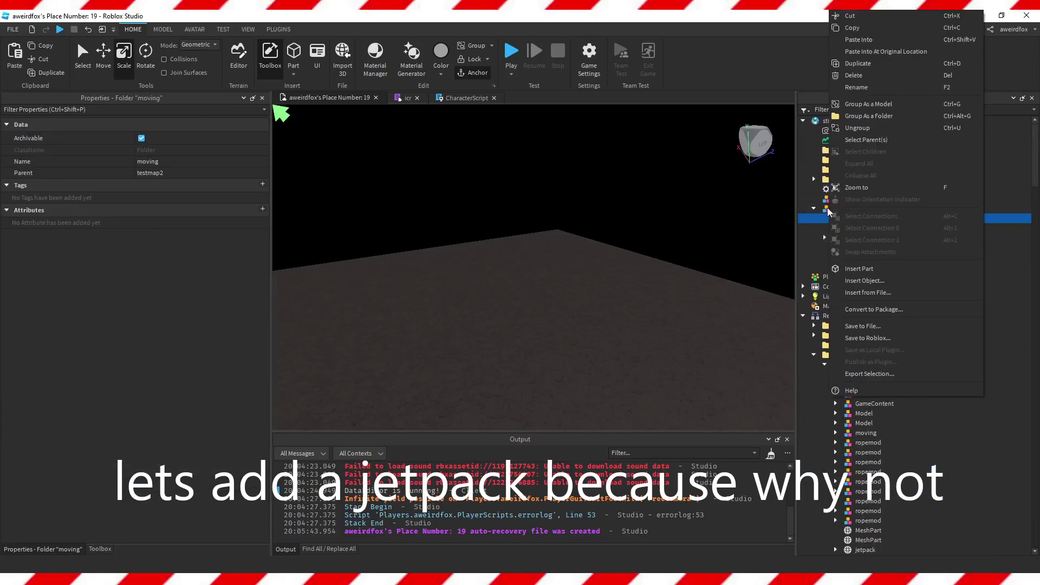
left_click(856, 237)
- Move the pasted jetpack down onto testmap2's grey base platform
key("f")
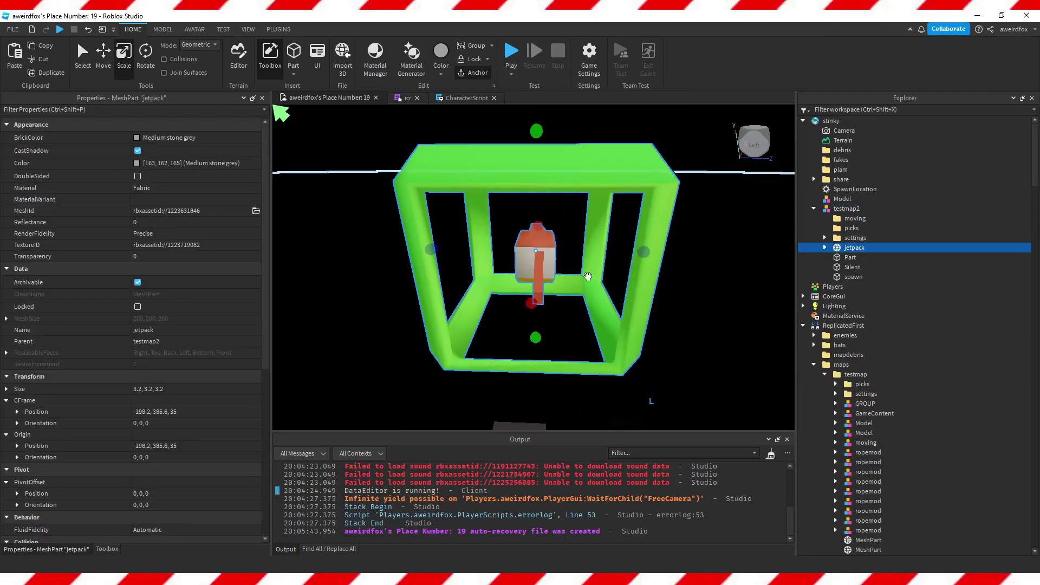
left_click(540, 272)
right_click_drag(540, 272, 540, 298)
left_click_drag(540, 309, 594, 264, "alt")
right_click_drag(593, 286, 594, 264)
scroll(594, 271, "down", 3)
left_click_drag(594, 264, 552, 225)
key("r")
left_click(575, 150)
right_click_drag(575, 151, 577, 150)
scroll(575, 150, "down", 3)
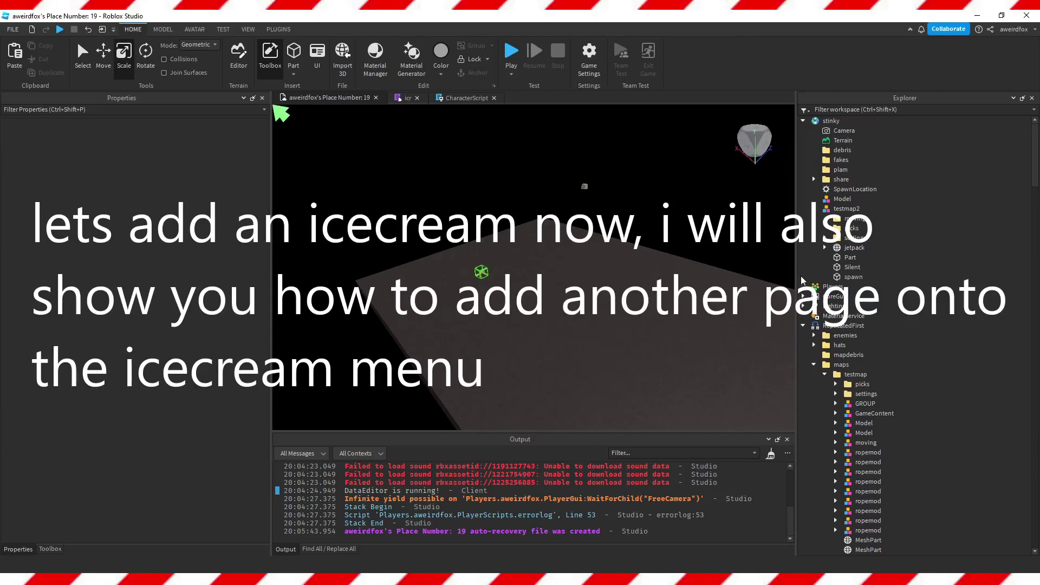
- Copy an icedcream part from testmap and paste it into testmap2
scroll(821, 291, "down", 15)
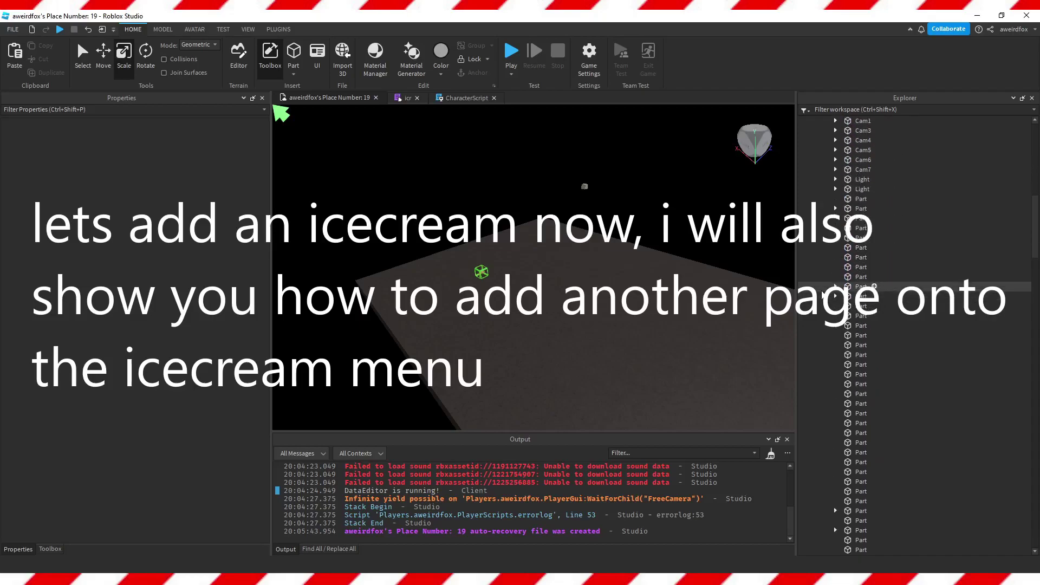
scroll(821, 292, "down", 15)
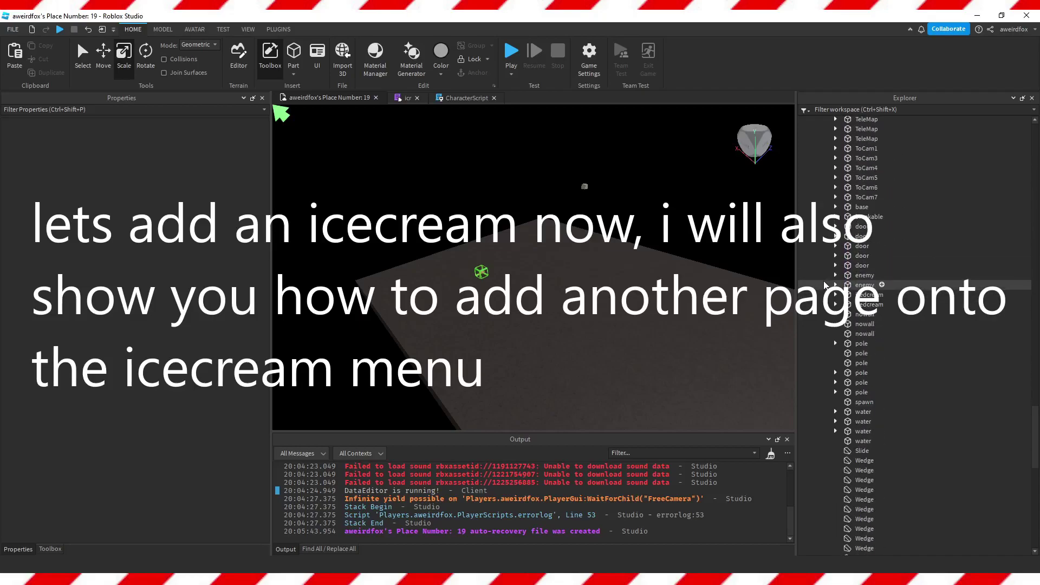
left_click(862, 295)
left_click_drag(1035, 438, 1035, 317)
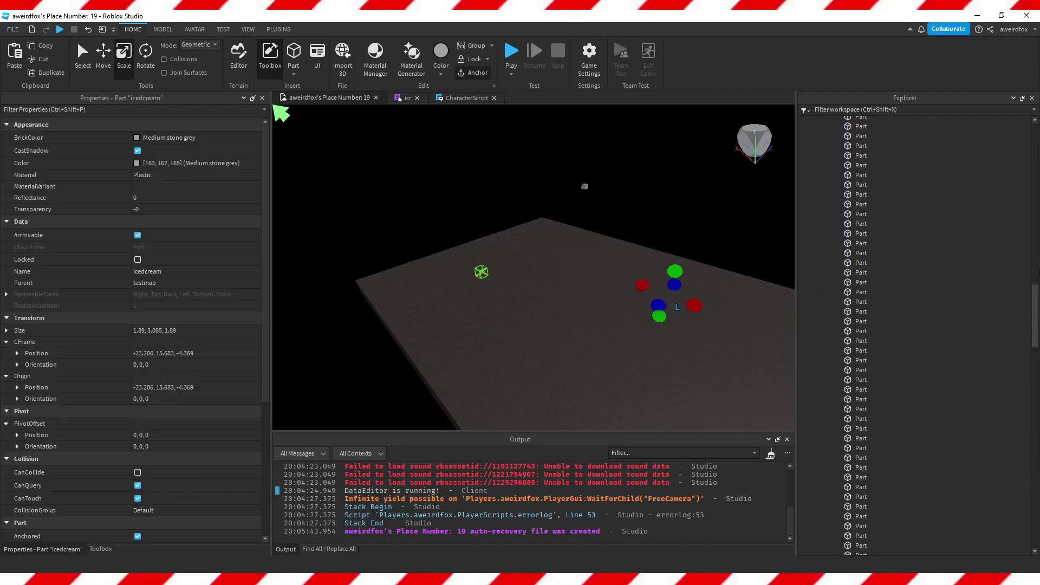
scroll(882, 213, "up", 20)
right_click(866, 209)
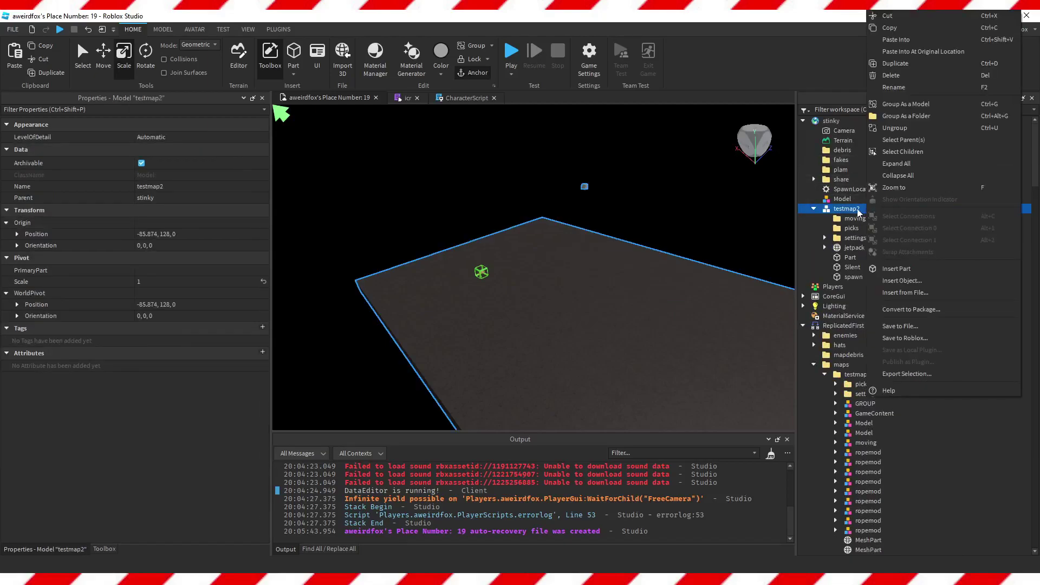
left_click(888, 51)
- Move the icedcream off the platform's edge into the air, to about 94.5, 26.9, -11
key("f")
scroll(533, 229, "down", 3)
mouse_move(533, 230)
right_mouse_down()
mouse_move(536, 216)
mouse_move(541, 229)
right_mouse_up()
scroll(541, 230, "up", 3)
left_click_drag(541, 230, 654, 298)
scroll(552, 290, "up", 3)
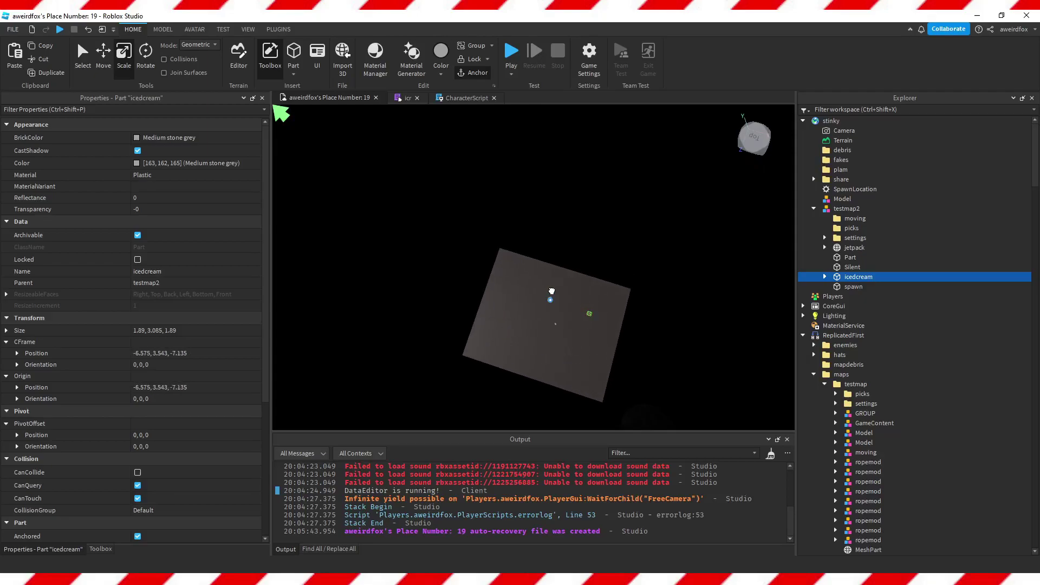
scroll(551, 290, "up", 5)
right_click_drag(687, 294, 654, 298)
left_click_drag(655, 298, 585, 299)
right_click_drag(654, 298, 585, 299)
left_click_drag(585, 300, 536, 244)
left_click(103, 57)
right_click_drag(594, 263, 536, 244)
left_click_drag(536, 244, 561, 284)
right_click_drag(536, 243, 561, 285)
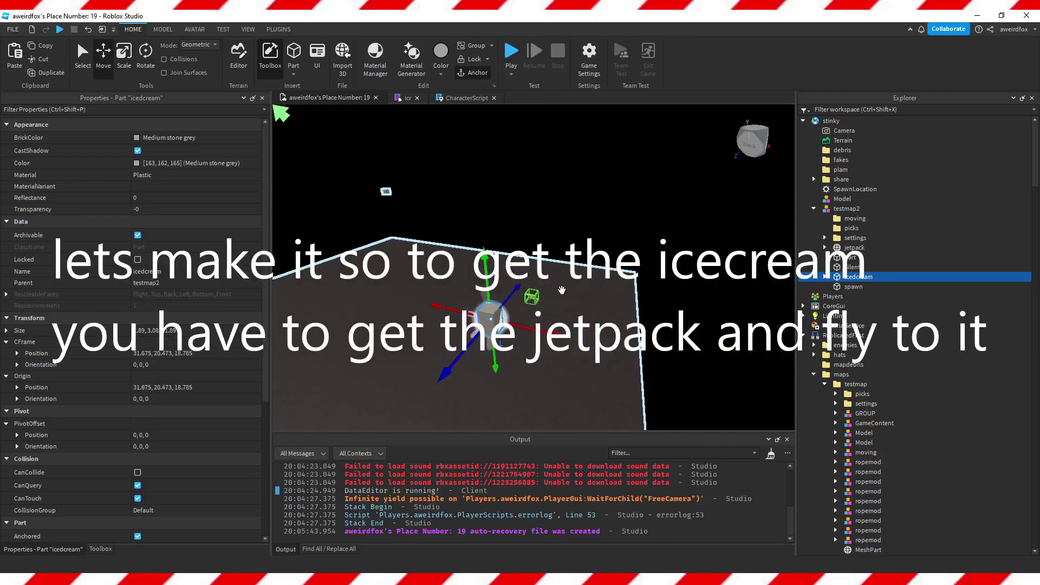
left_click_drag(557, 333, 623, 347)
right_click_drag(622, 346, 590, 349)
left_click_drag(589, 349, 660, 337)
left_click_drag(597, 277, 614, 228)
right_click_drag(615, 228, 606, 272)
- Expand the icedcream in testmap2 and inspect its id value
key("f")
key("a")
left_click(824, 276)
key("f")
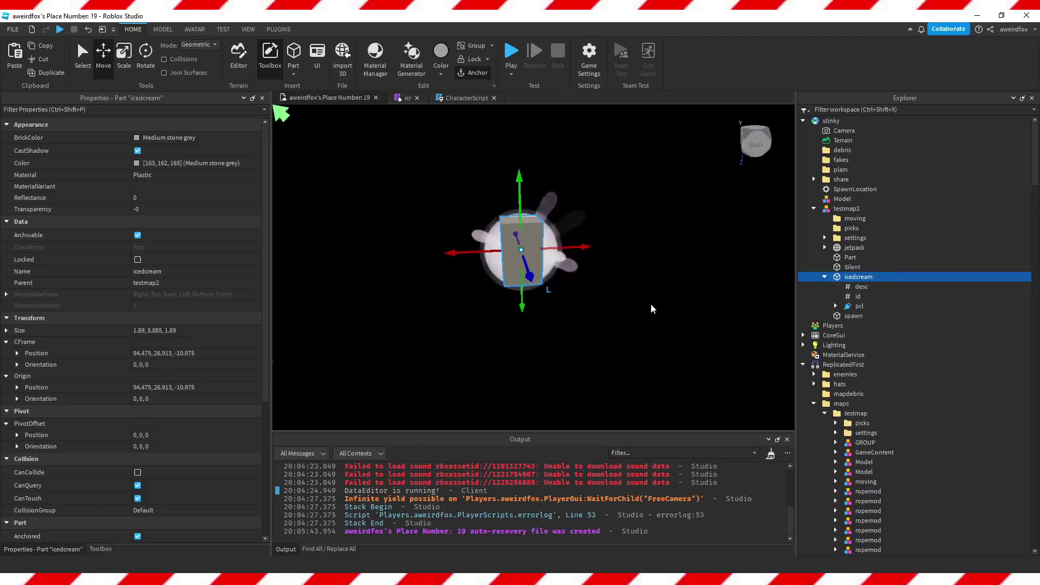
right_click_drag(654, 304, 520, 304)
left_click(880, 294)
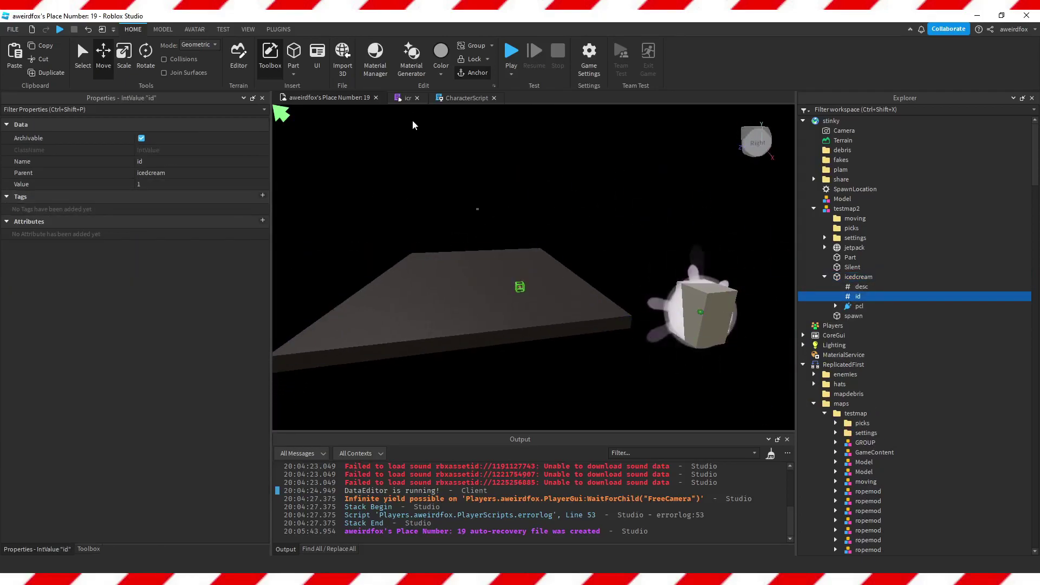
- In the icr script, remove the c3, c4 and c5 entries and rename the ics table testmap, including in the return statement
left_click(407, 99)
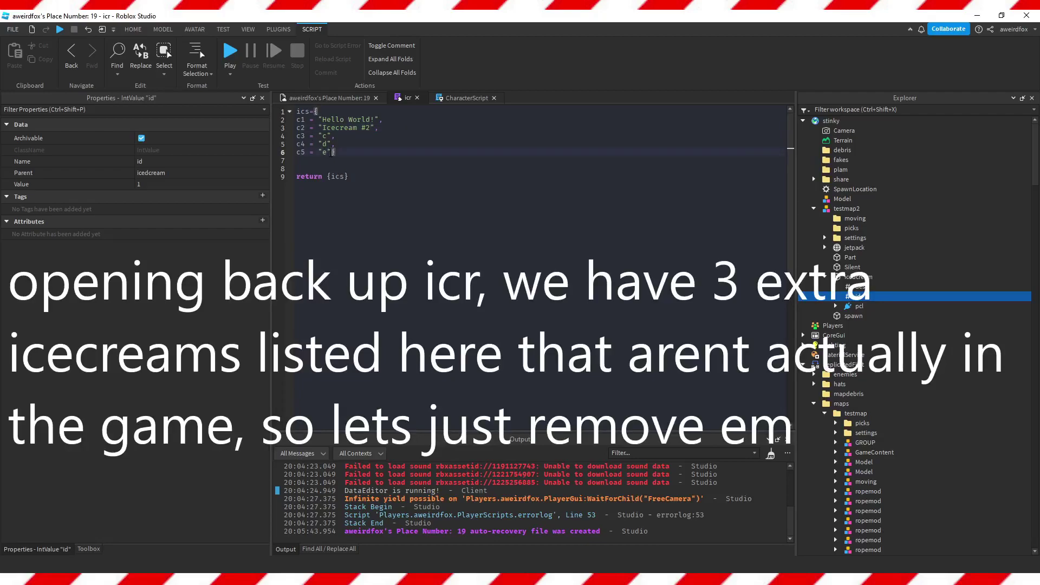
key("BackSpace")
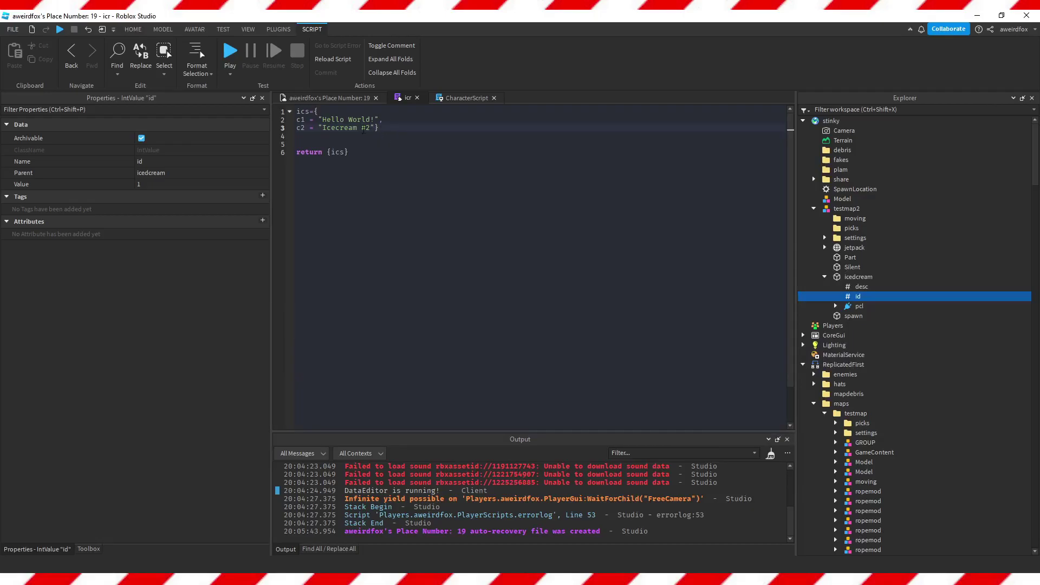
double_click(303, 112)
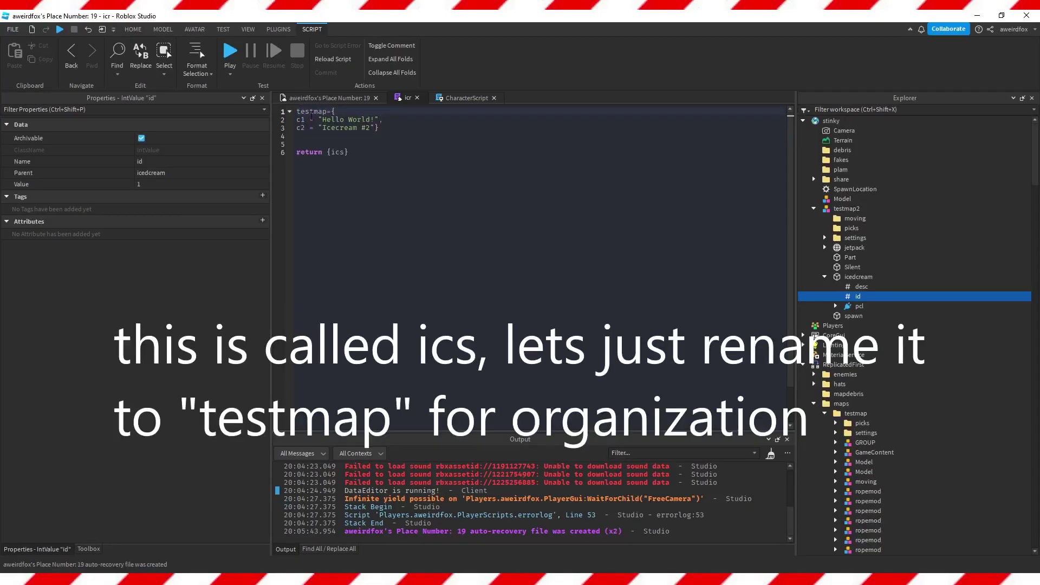
double_click(334, 153)
type("tesrt")
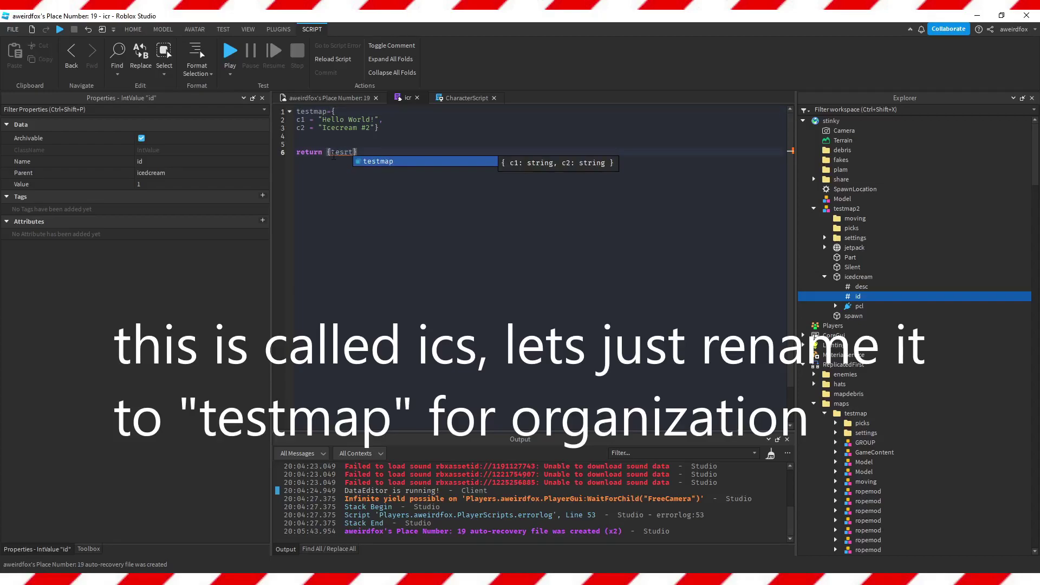
key("Tab")
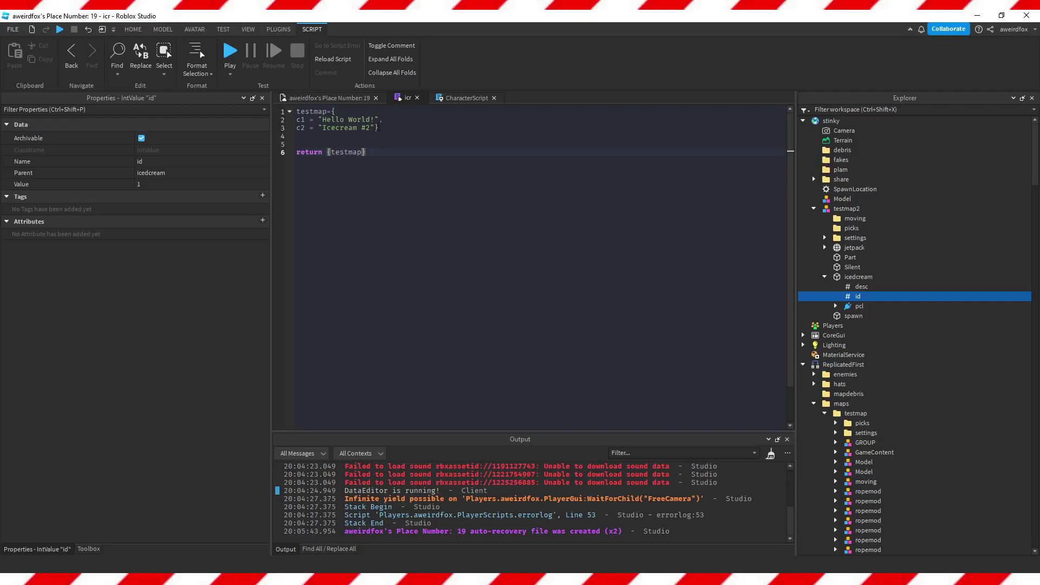
- Add a second table named testmap2 below the testmap table, with an empty string entry c3
left_click(382, 127)
key("Return")
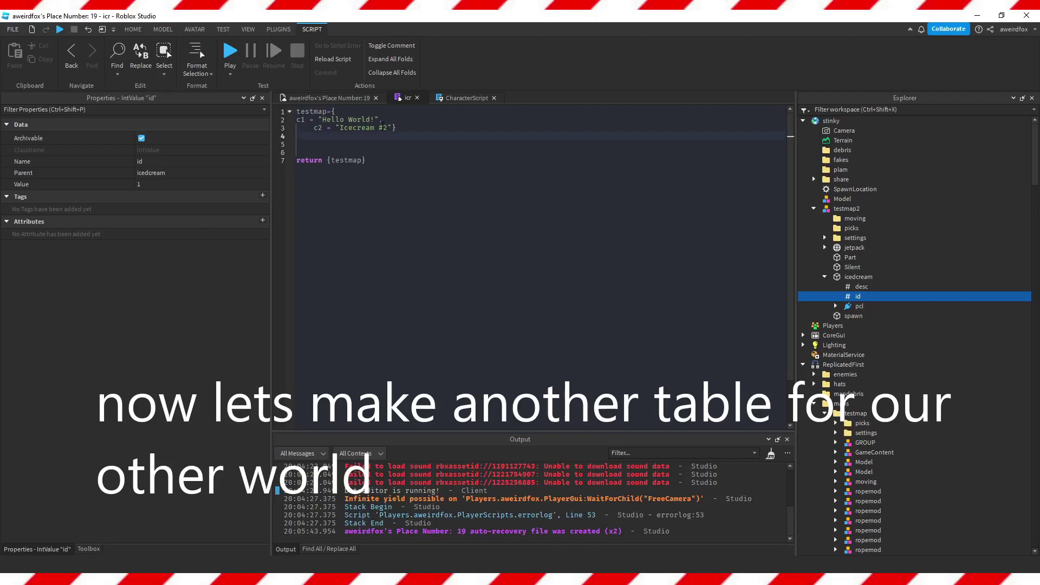
type("testmap2")
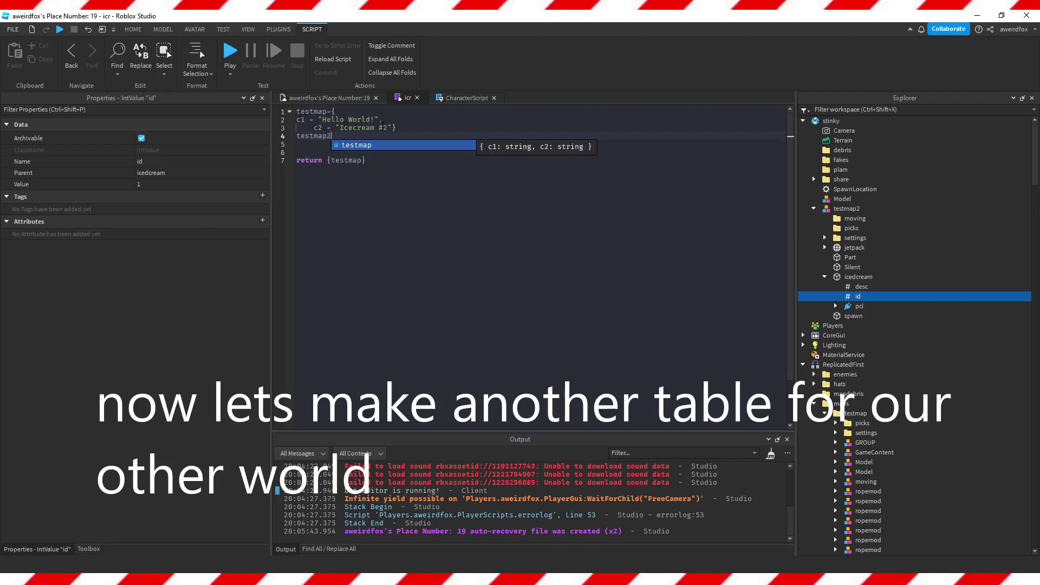
type("={")
key("Return")
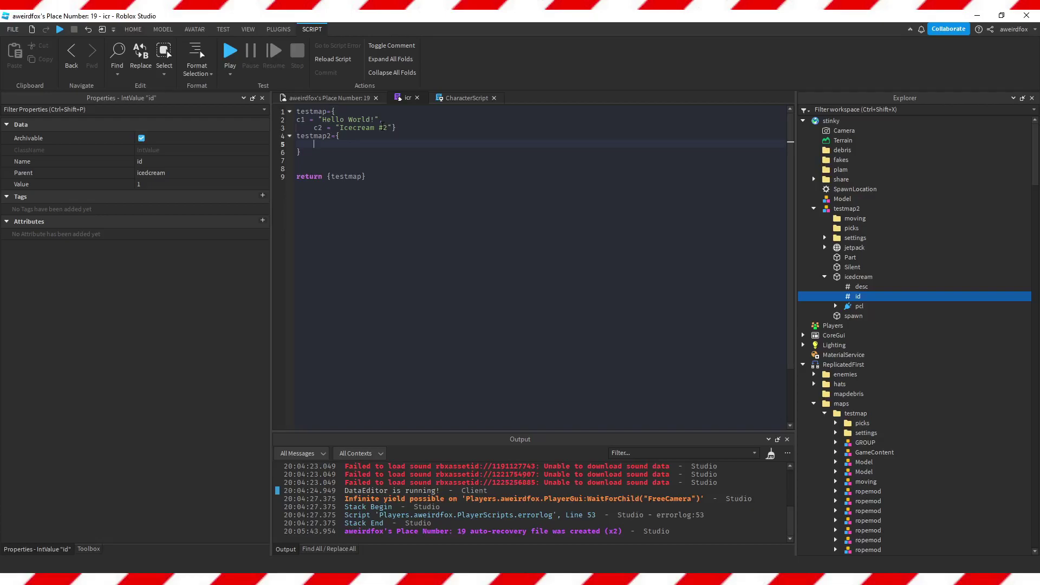
type("c3=\"")
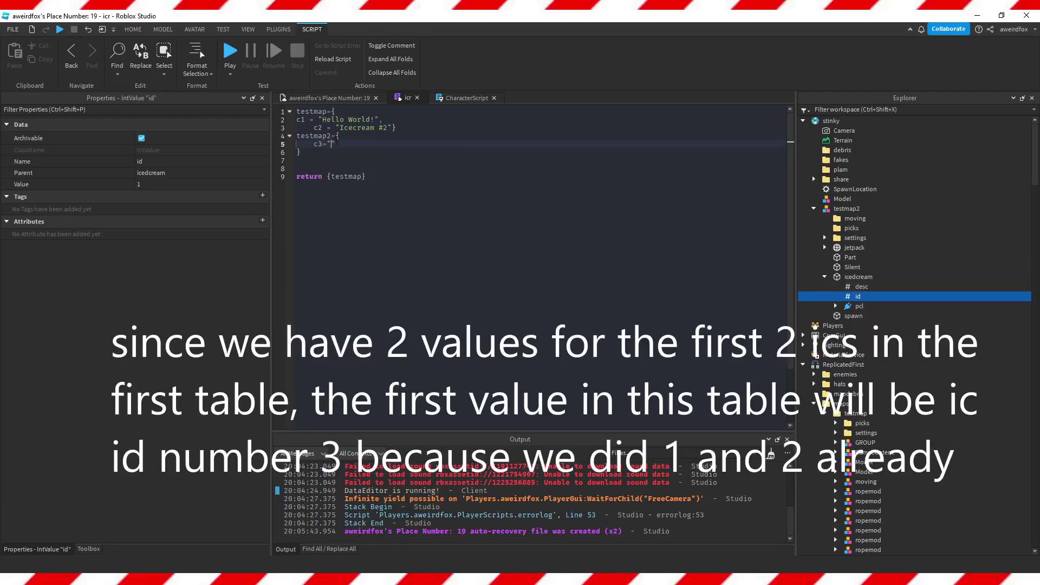
- Set the testmap2 icedcream's desc value to "You Can Fly!" and its id value to 3
left_click(329, 100)
left_click(861, 287)
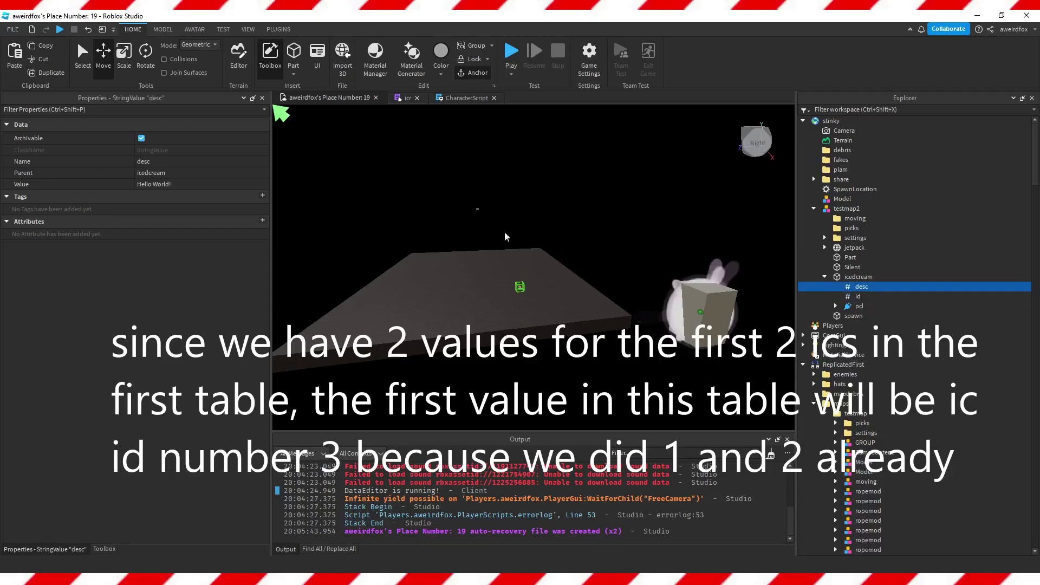
left_click(193, 182)
type("You Camn")
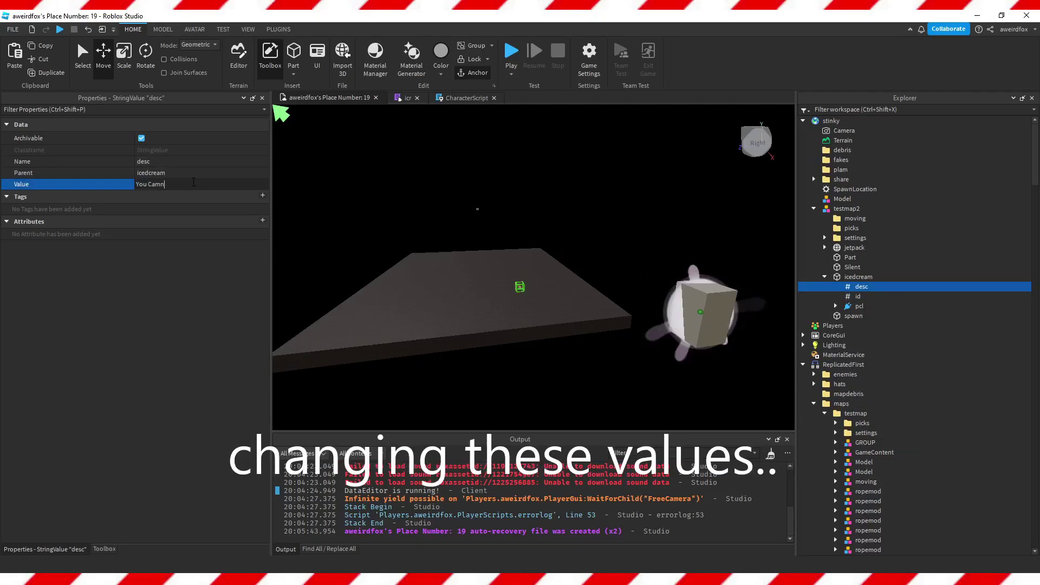
key("BackSpace")
key("BackSpace")
type("n Fly!")
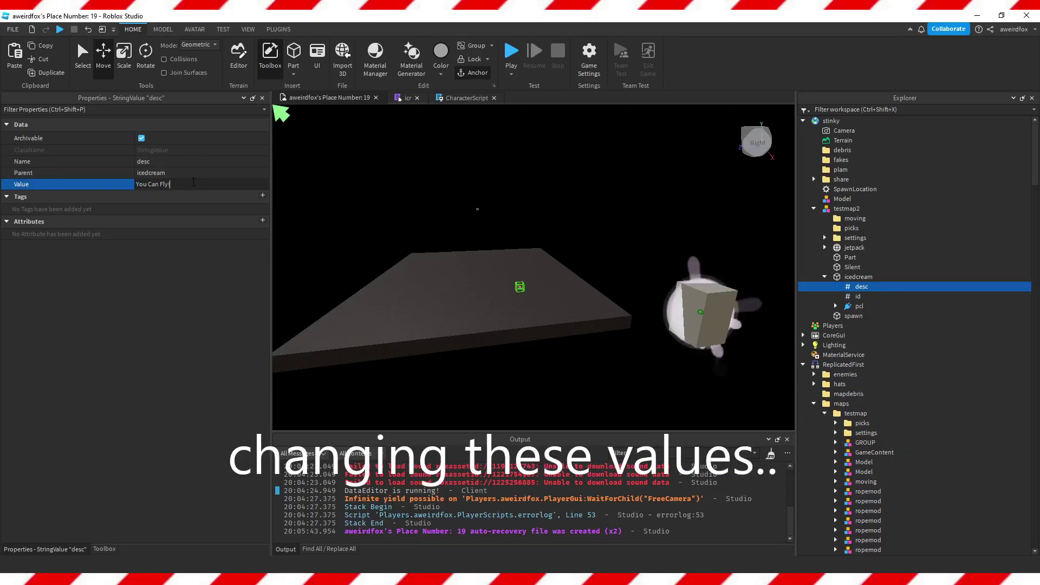
key("Return")
left_click(824, 295)
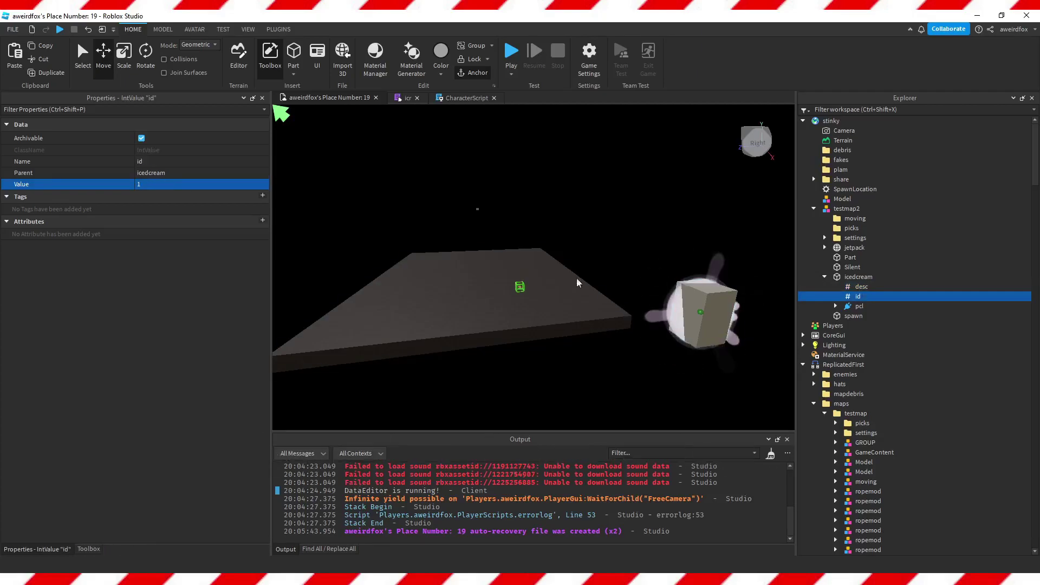
left_click(205, 185)
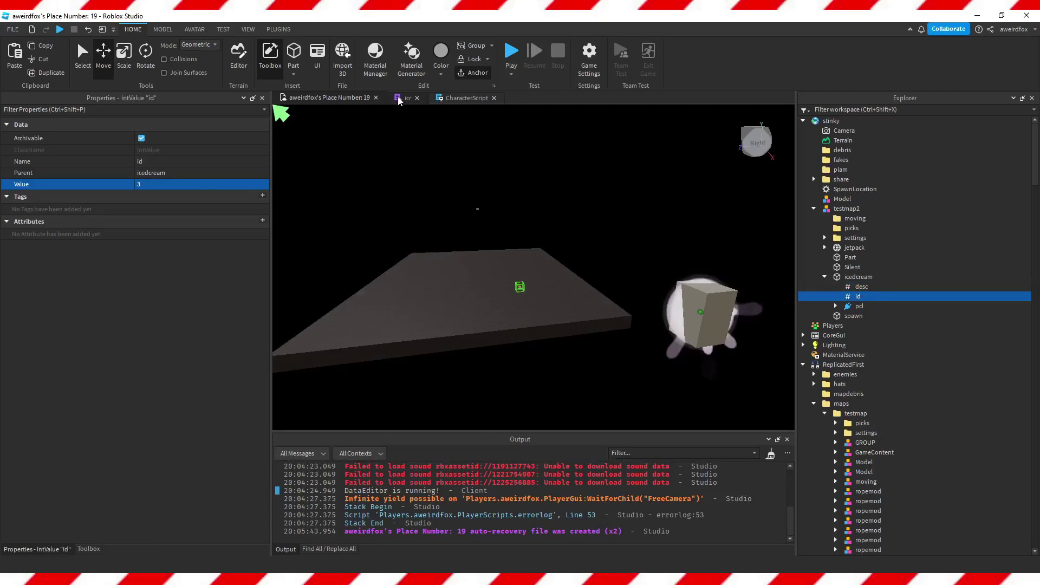
- Fill in the c3 entry of the icr script's testmap2 table with "You Can Fly!"
left_click(406, 97)
double_click(322, 144)
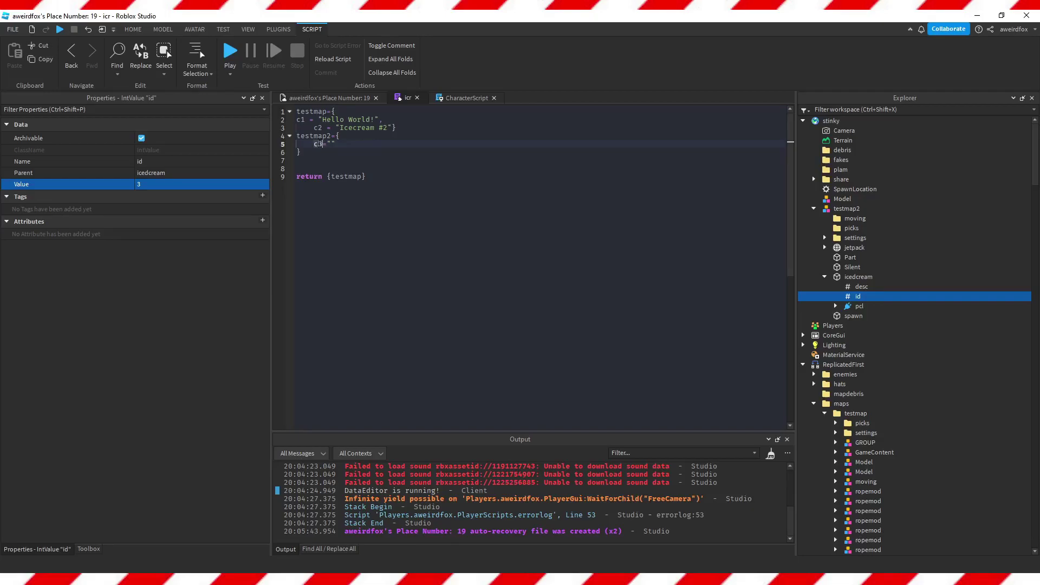
left_click(161, 185)
left_click(331, 144)
type("You can Fly!")
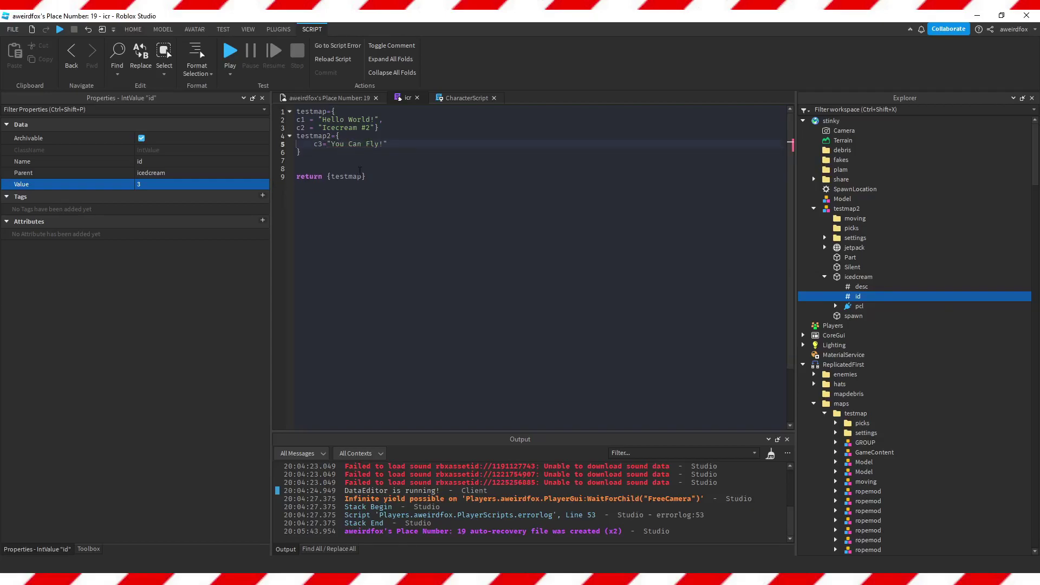
- Check the icedcream's desc and id values, then add testmap2 to the icr script's return statement
left_click(861, 286)
left_click(858, 297)
left_click(364, 180)
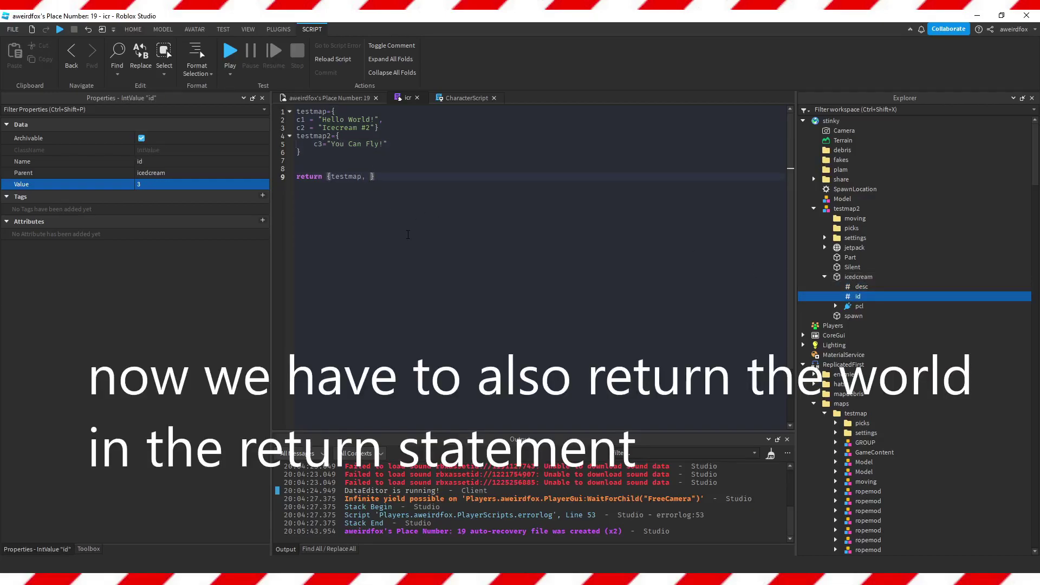
type(", testmap2")
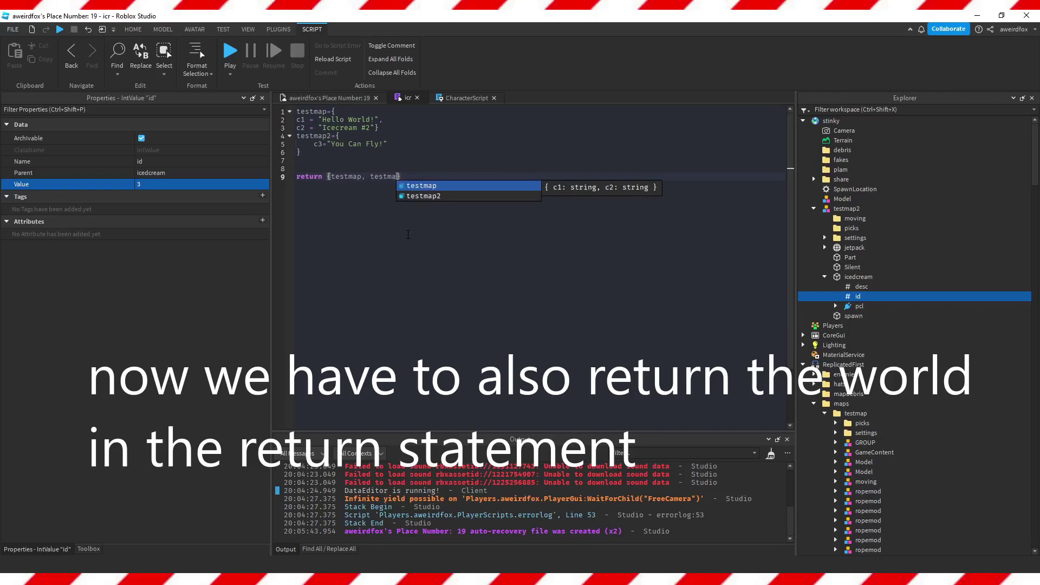
key("Escape")
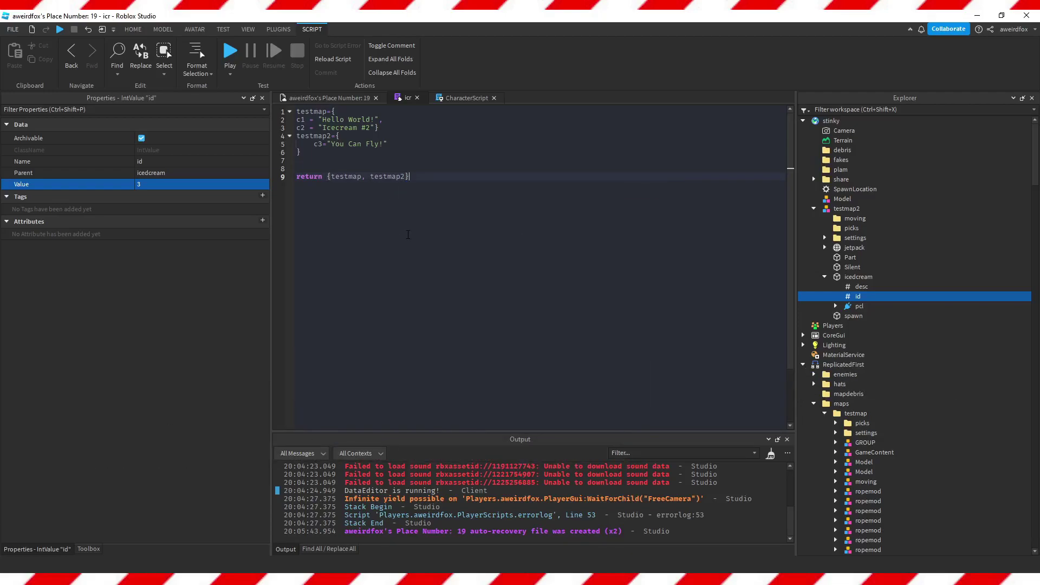
- Search the CharacterScript for "icrt ="
left_click(463, 106)
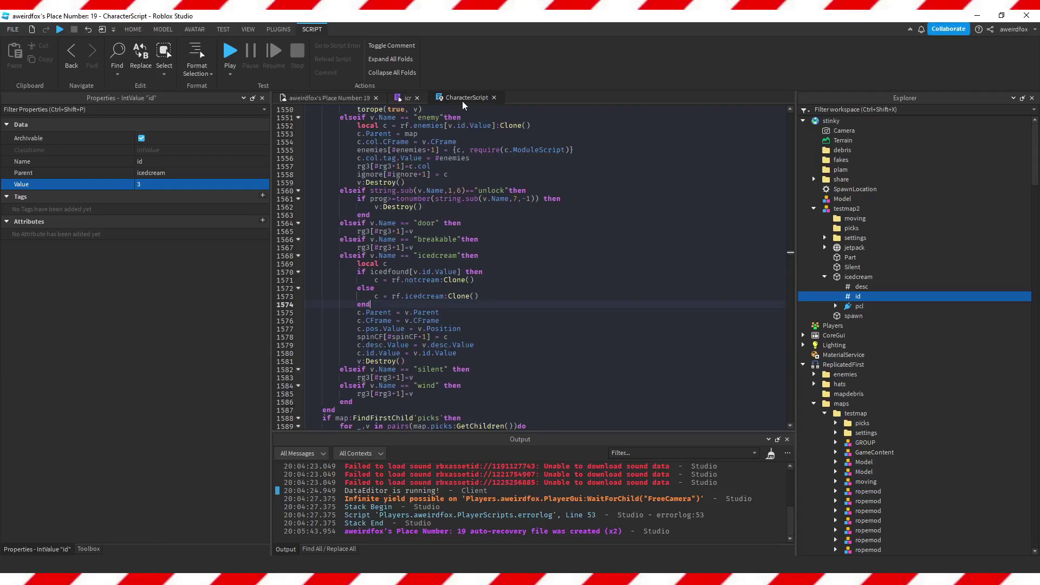
type("icrt =")
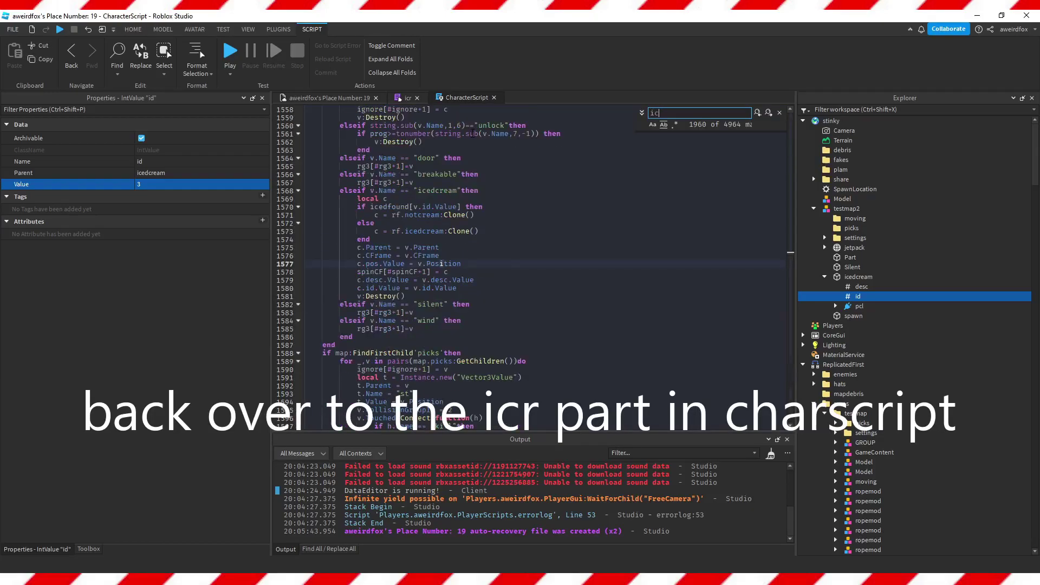